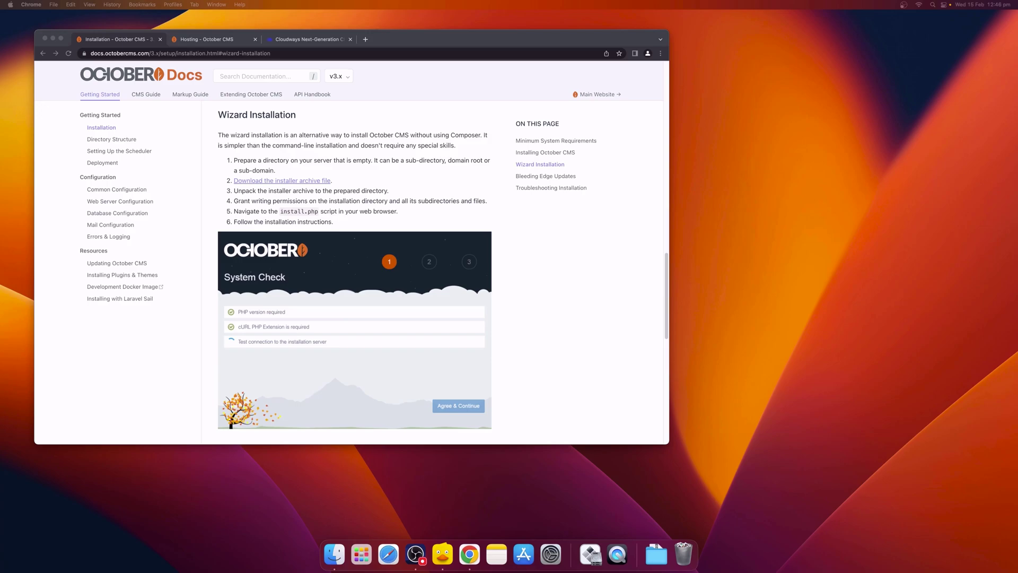
Step: Switch to the 'Hosting - October CMS' tab showing octobercms.com/hosting
left_click(238, 41)
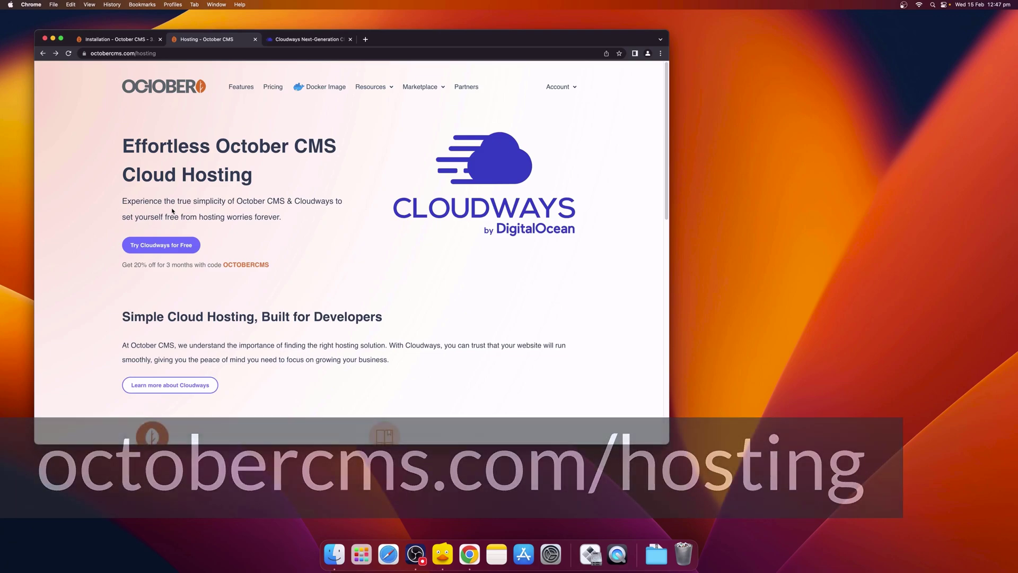
Step: Start a new Cloudways managed application with PHP Custom App as its type
left_click(289, 44)
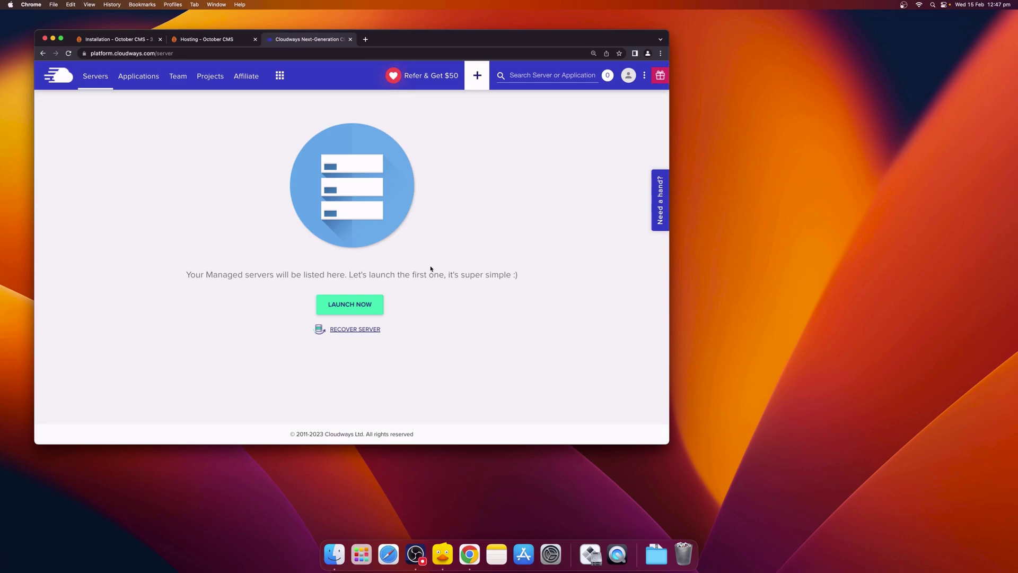
left_click(363, 310)
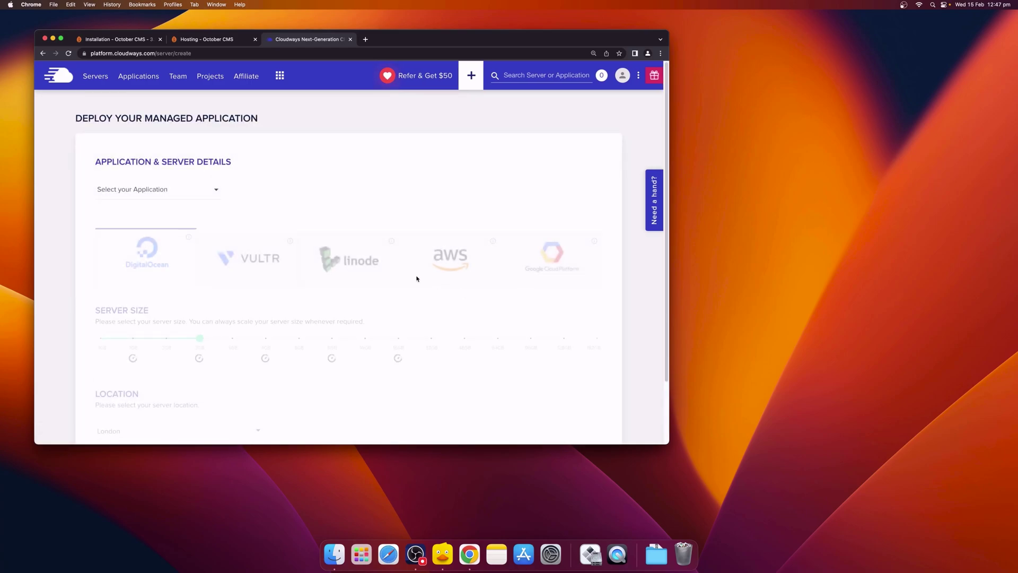
left_click(205, 196)
scroll(207, 238, "down", 3)
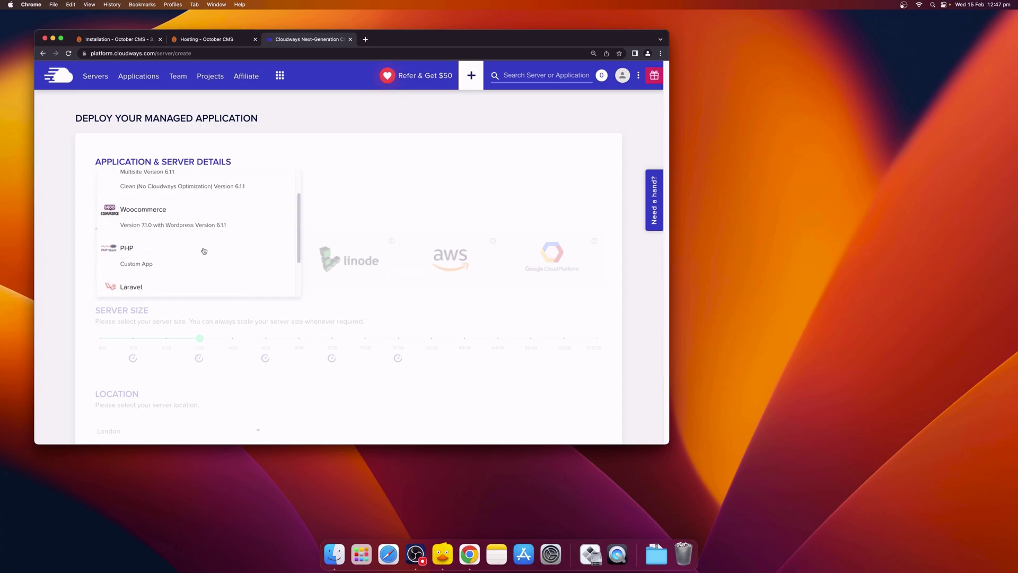
left_click(163, 265)
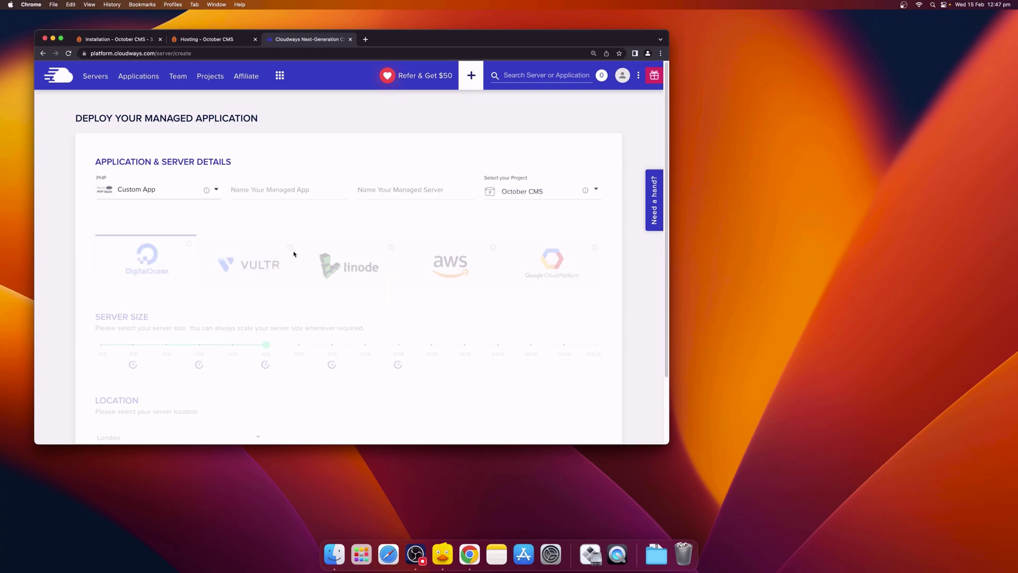
Step: Name the app 'Demo Website' and the server 'Main Server'
left_click(257, 192)
type("Demo Website")
left_click(417, 194)
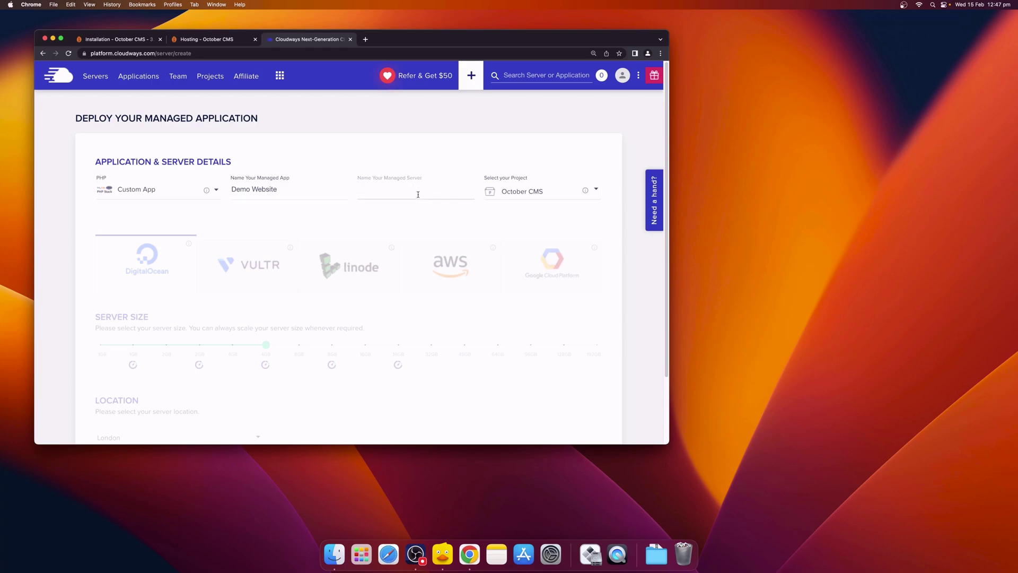
type("Main Server")
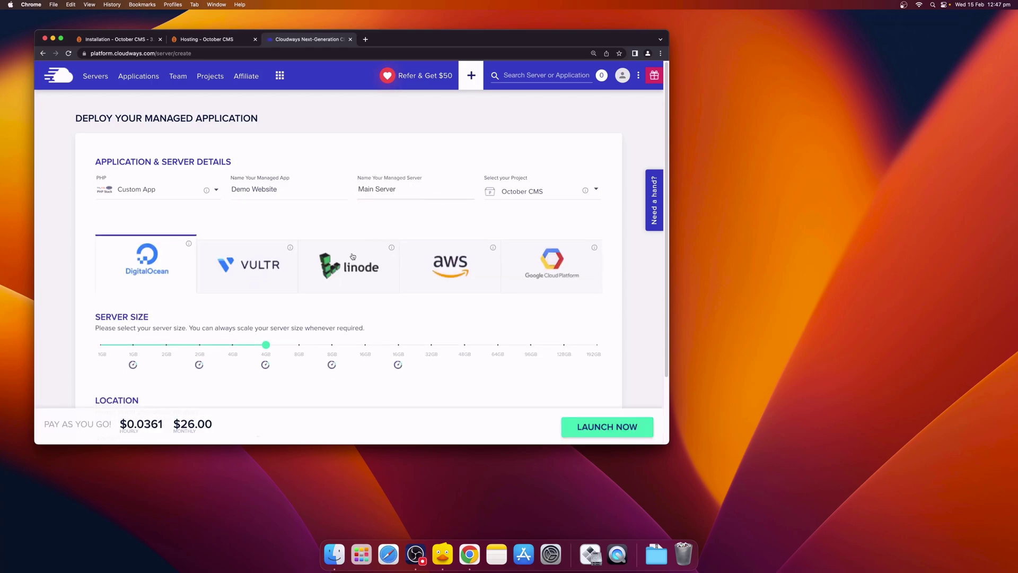
Step: Choose the 2GB server size and San Francisco as the server location
scroll(329, 292, "down", 1)
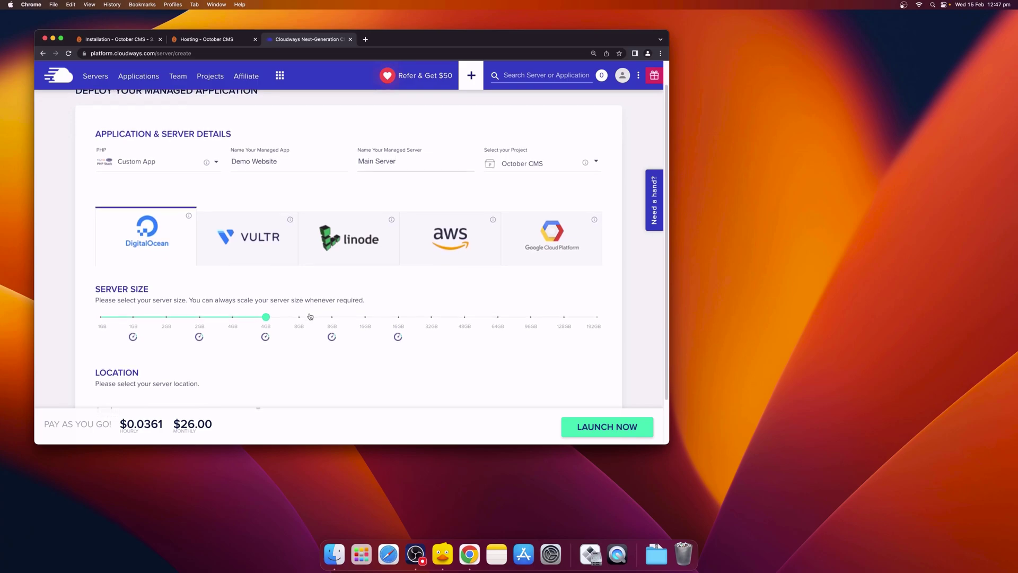
scroll(311, 317, "down", 2)
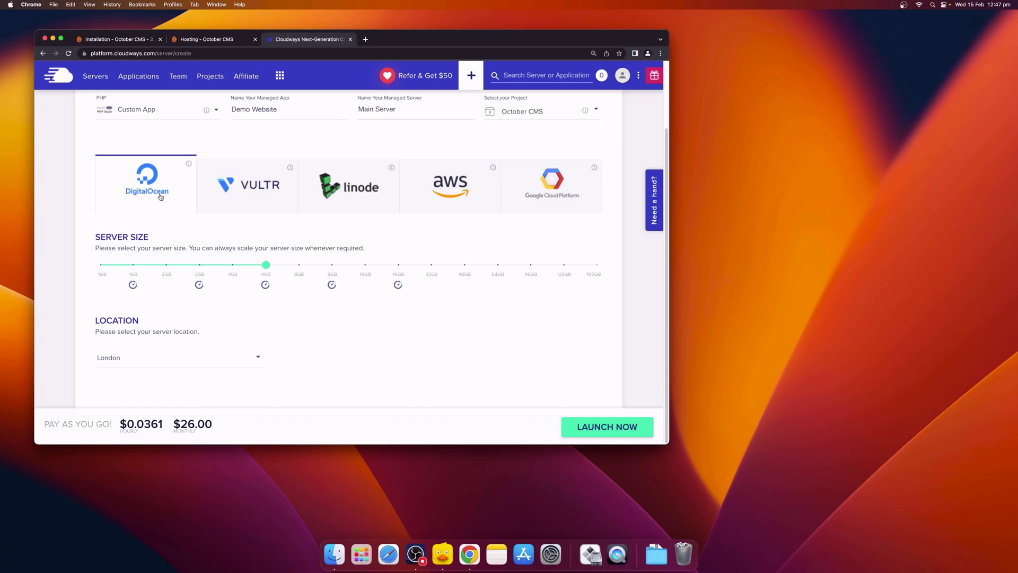
left_click(200, 266)
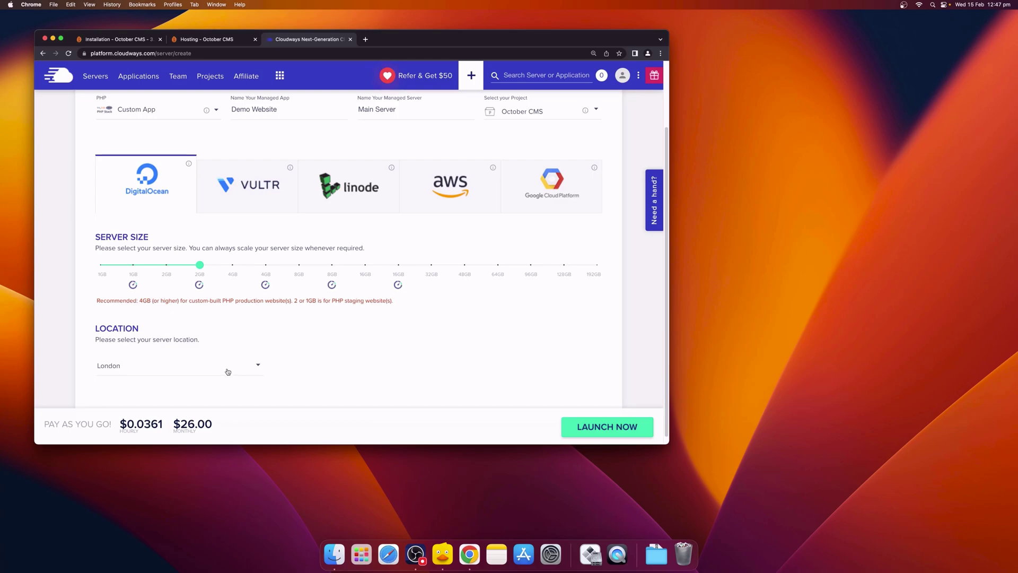
left_click(225, 371)
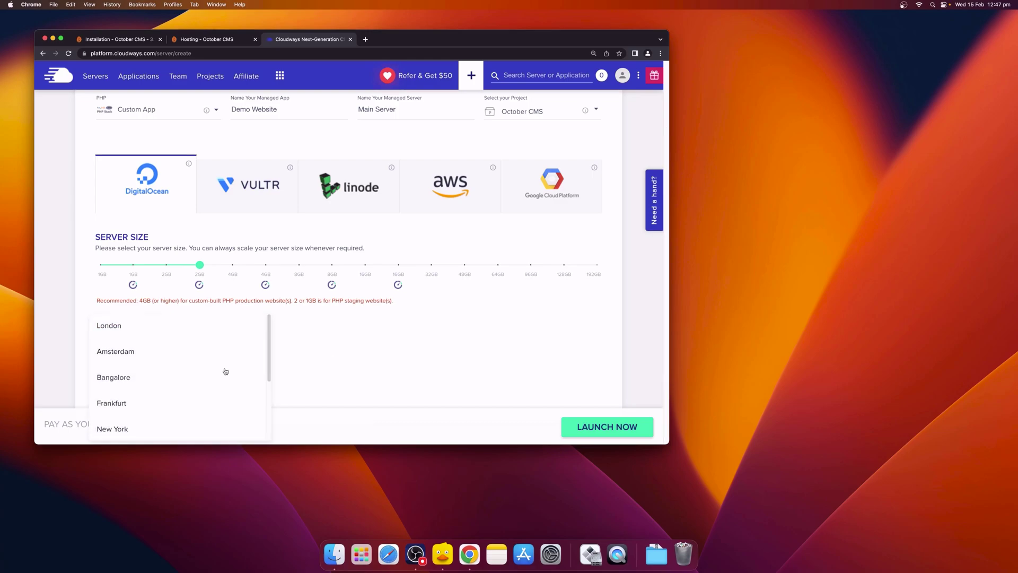
scroll(223, 371, "down", 1)
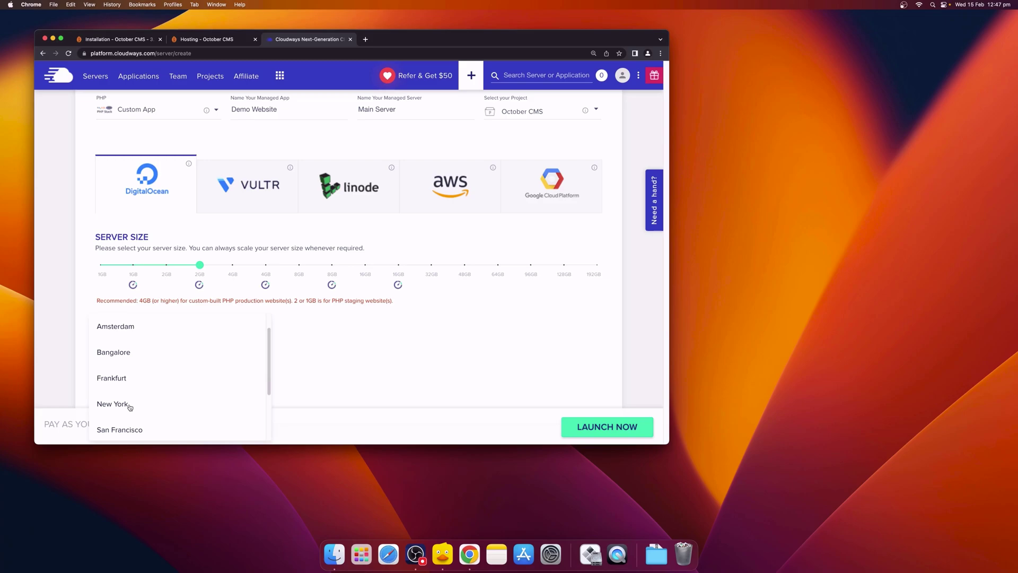
left_click(135, 431)
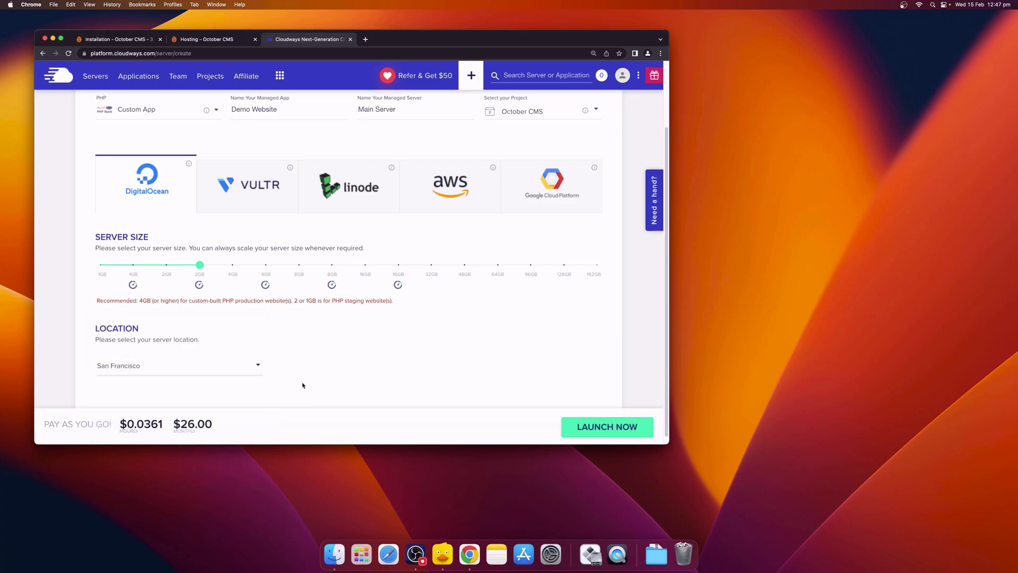
scroll(355, 350, "down", 1)
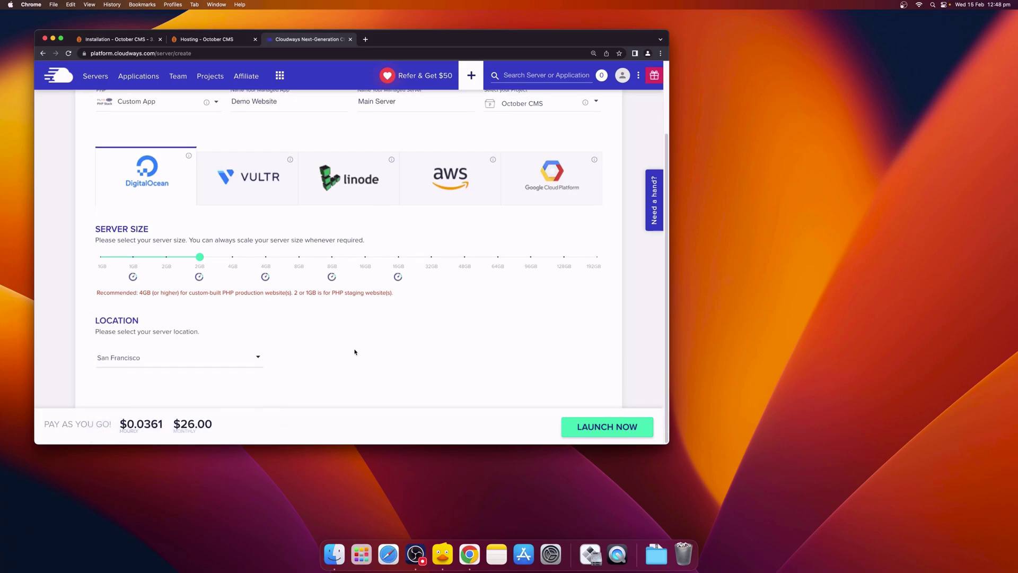
Step: Launch Main Server from the completed deploy form
left_click(598, 435)
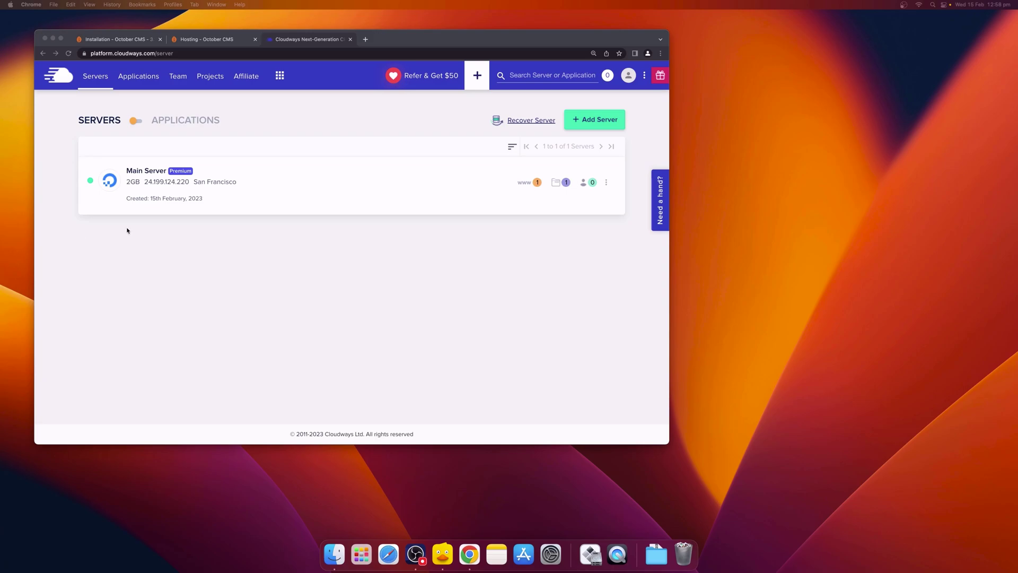
Step: Switch Main Server's PHP package to 8.1 under Settings & Packages and confirm the change
left_click(152, 175)
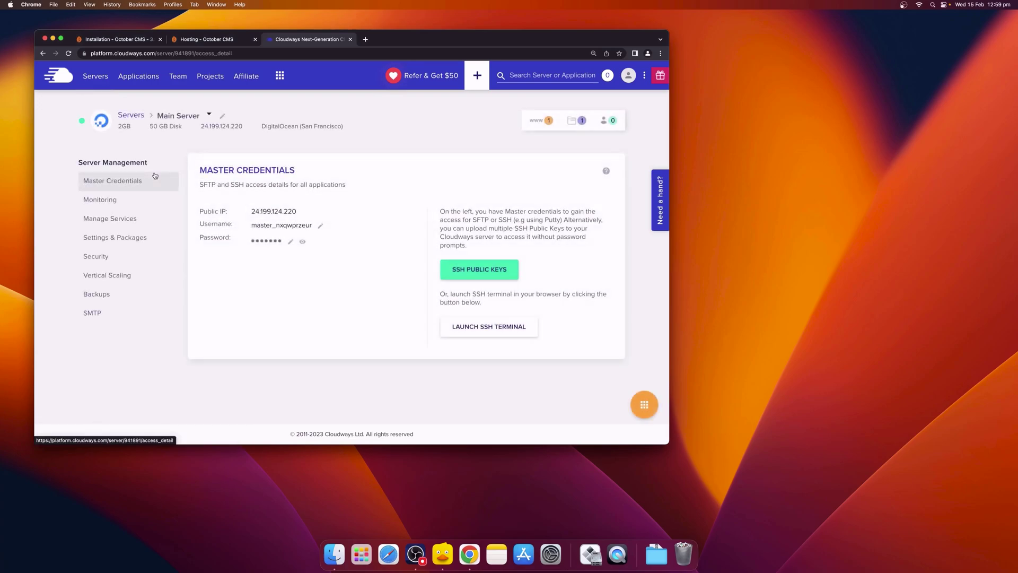
left_click(138, 239)
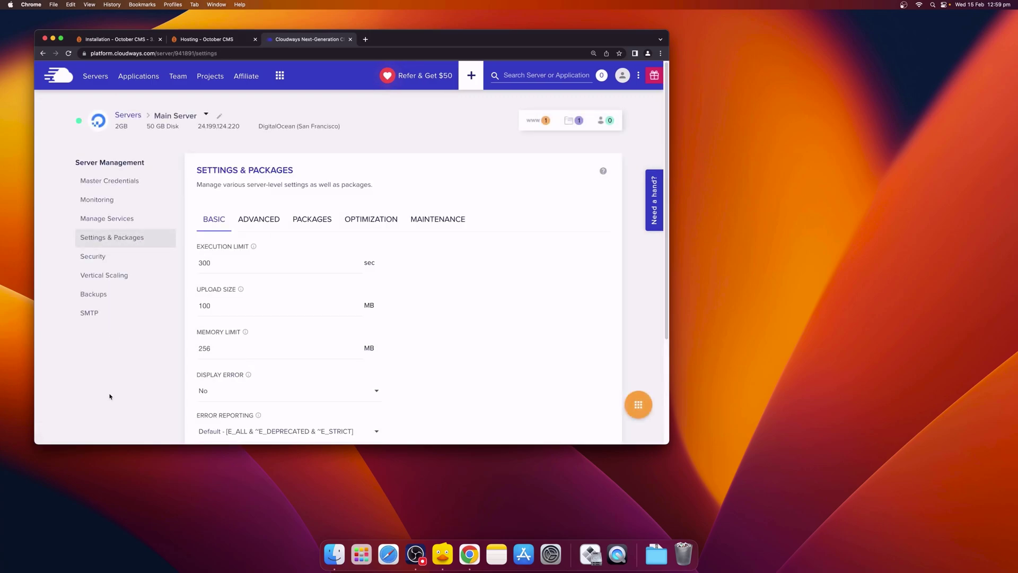
left_click(310, 223)
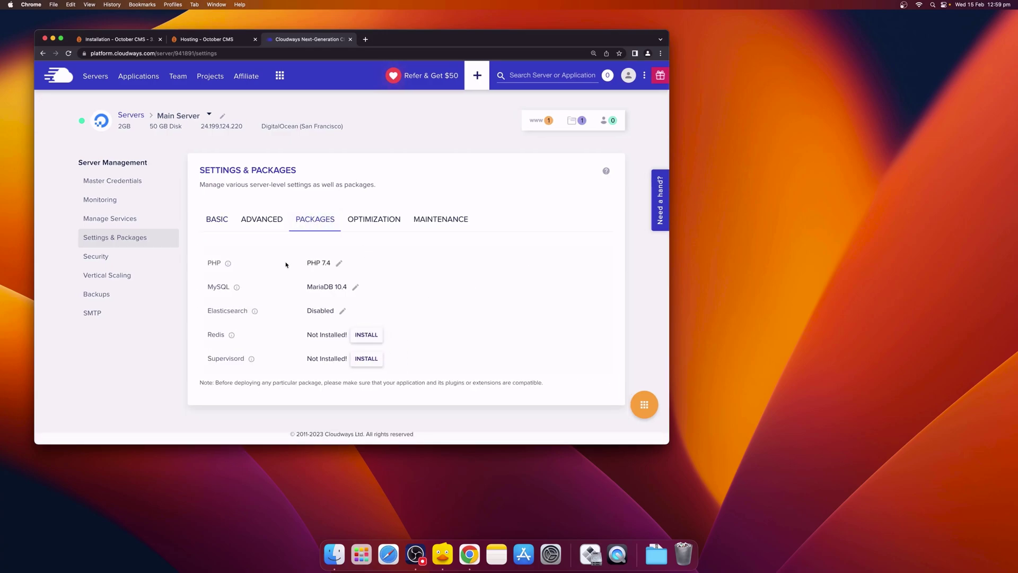
left_click(339, 263)
left_click(339, 264)
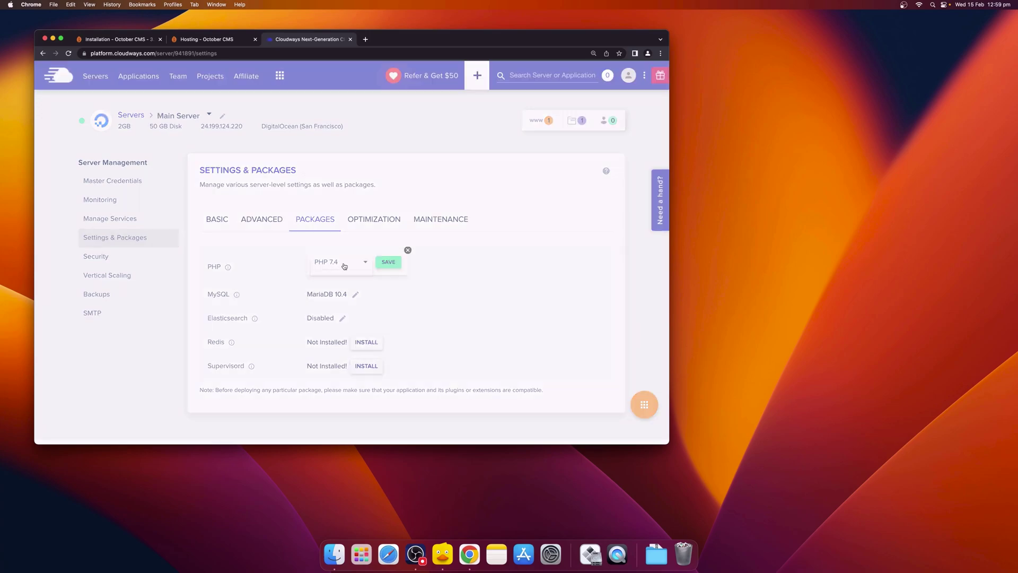
left_click(340, 311)
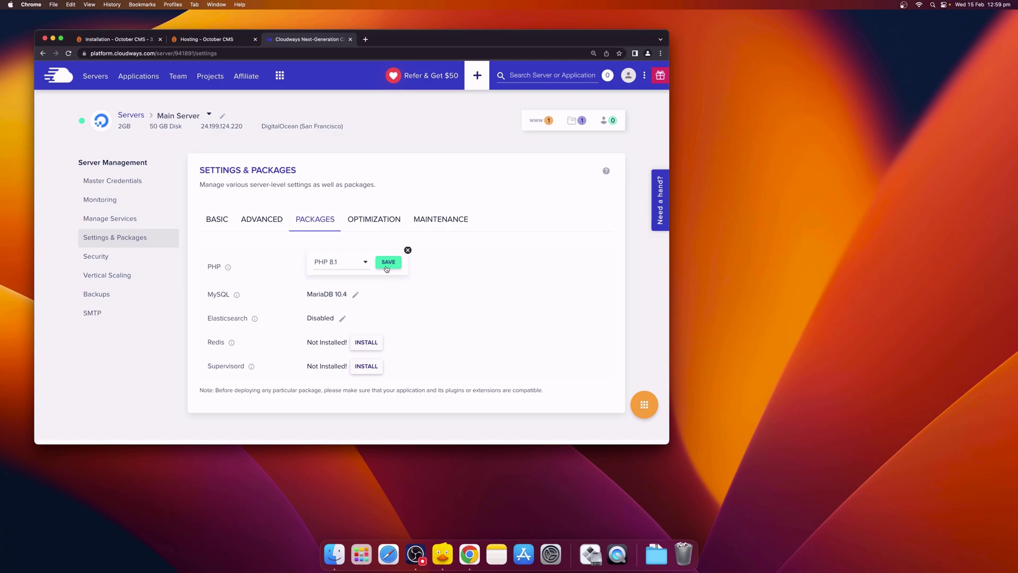
left_click(388, 262)
left_click(461, 303)
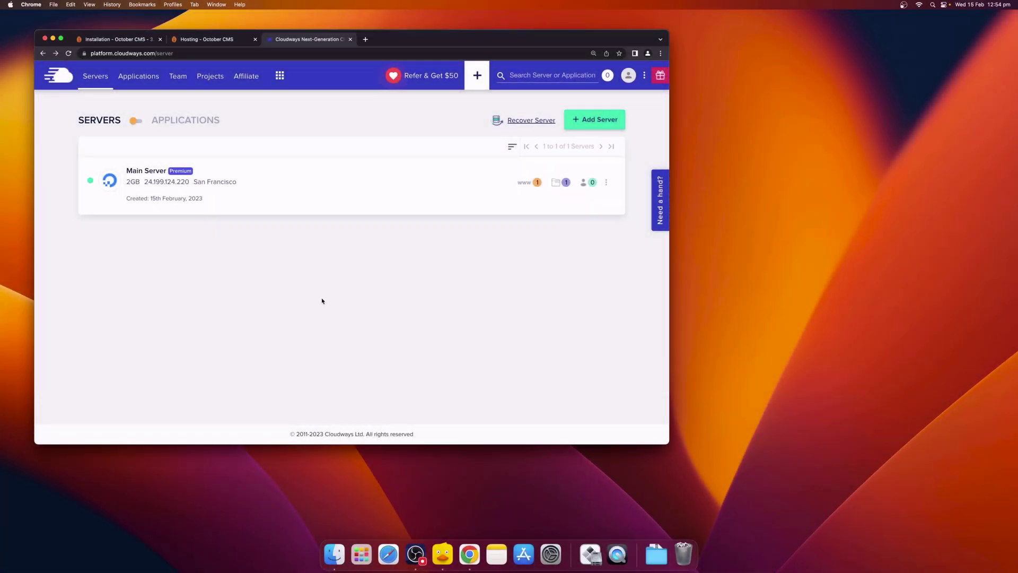
Step: Open Demo Website's access details and create application credentials with username admin and a password
left_click(138, 123)
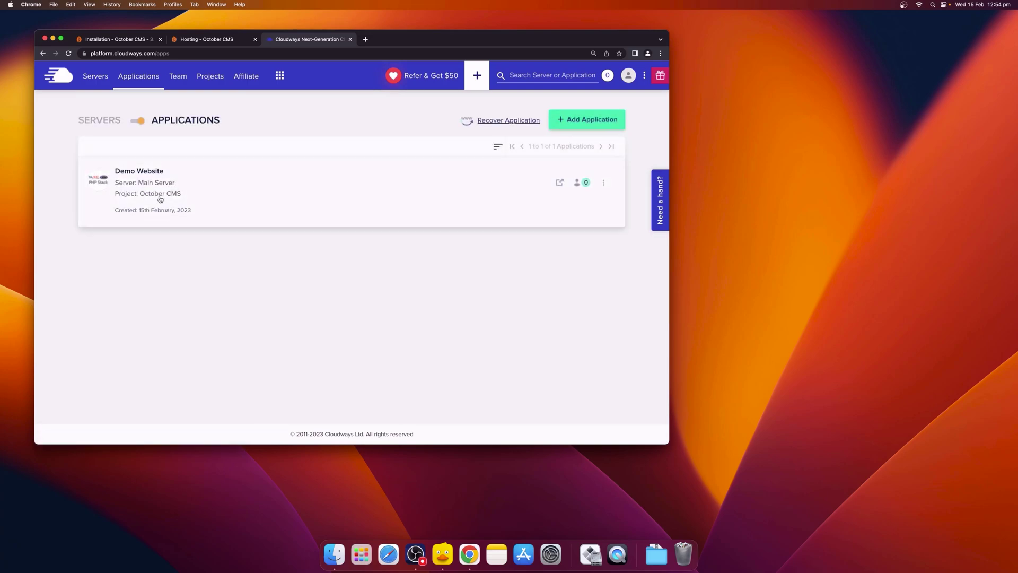
left_click(146, 176)
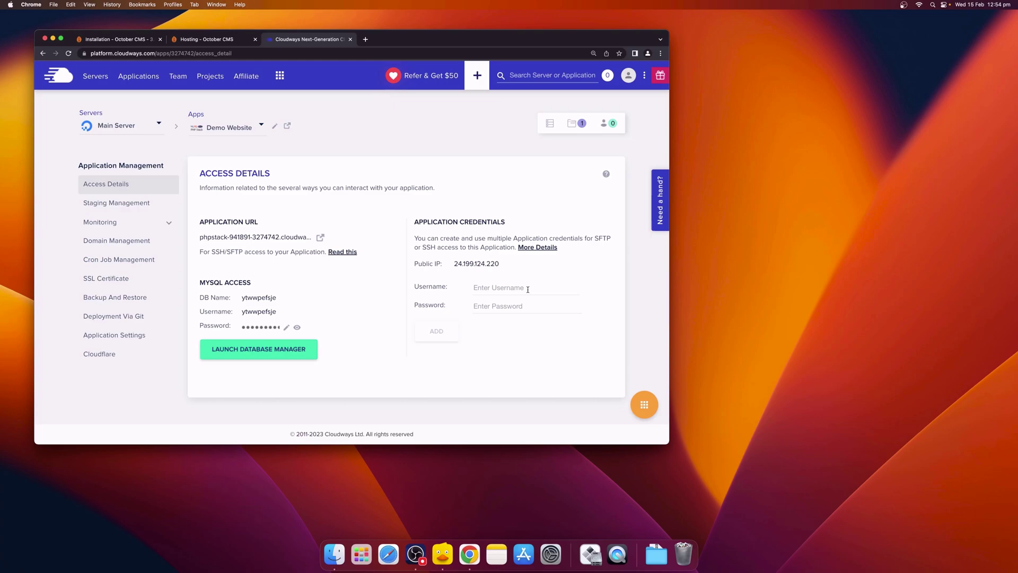
left_click(528, 289)
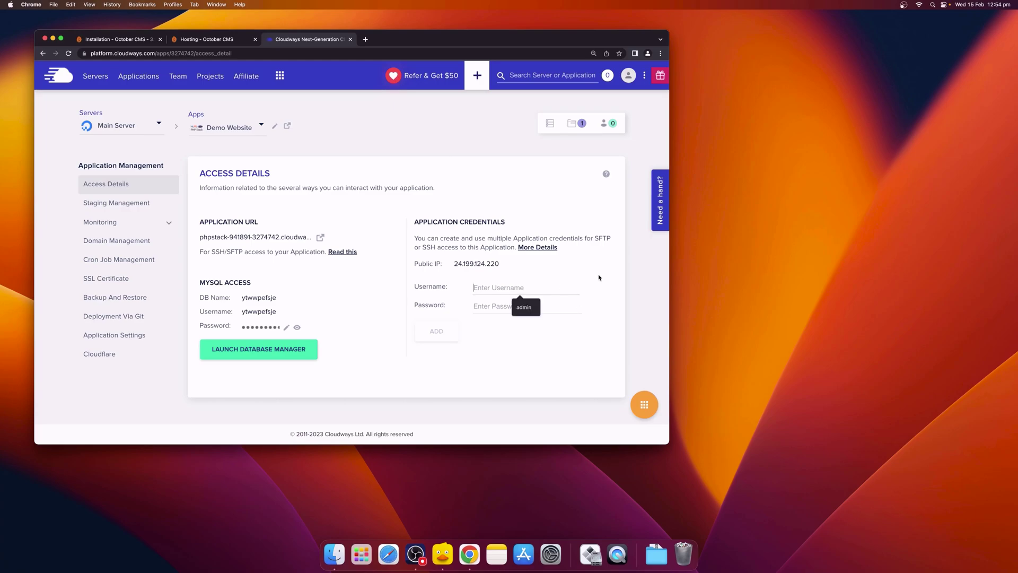
type("admin")
key("Tab")
type("********")
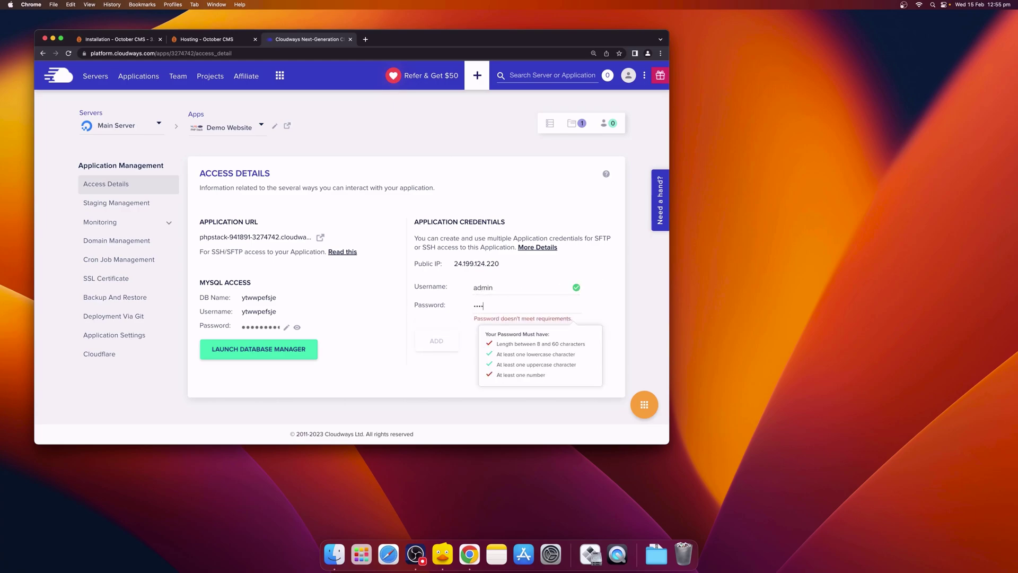
type("***")
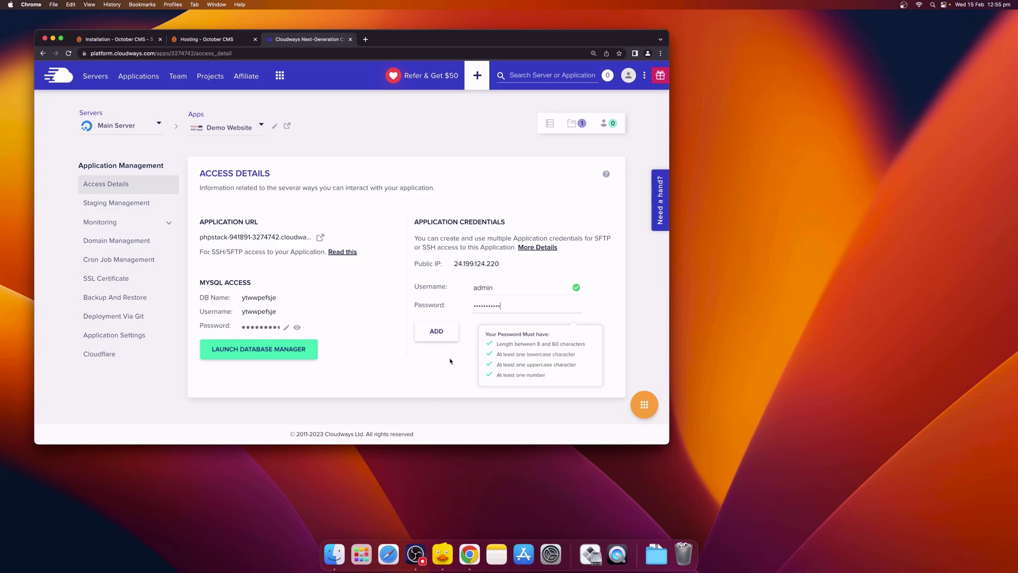
left_click(450, 361)
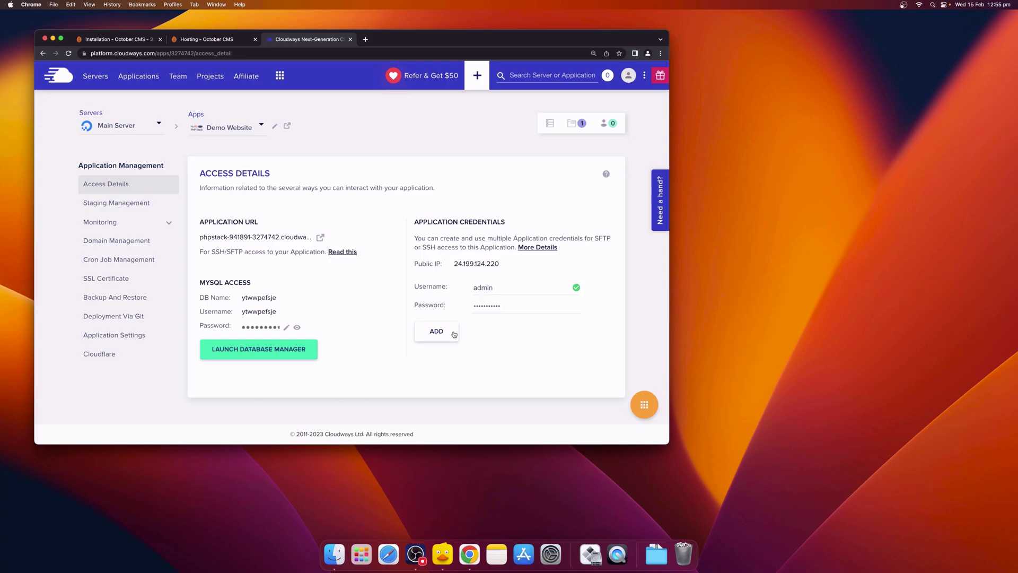
left_click(454, 334)
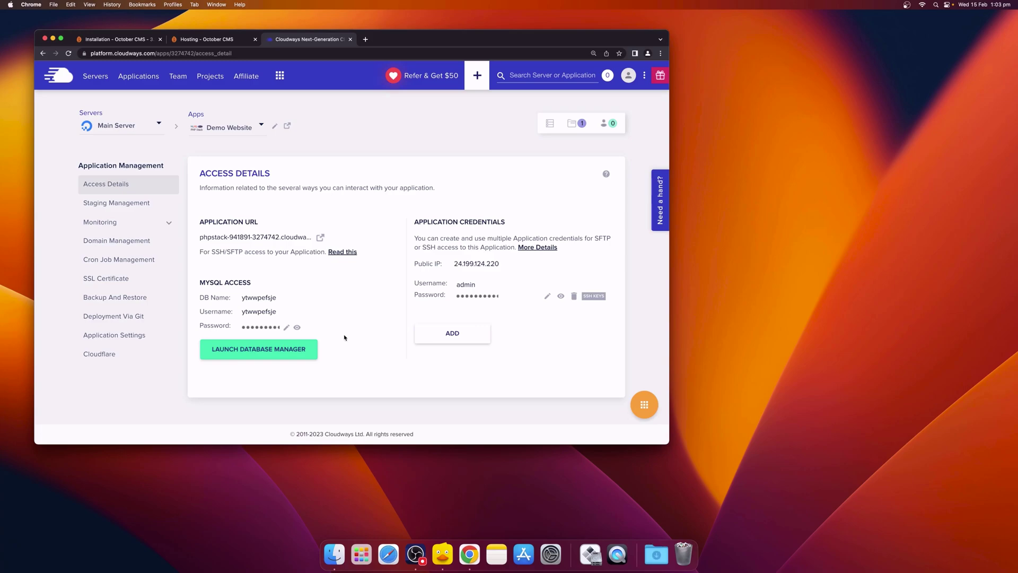
Step: Launch Cyberduck and set up a new connection using the SFTP protocol
left_click(450, 552)
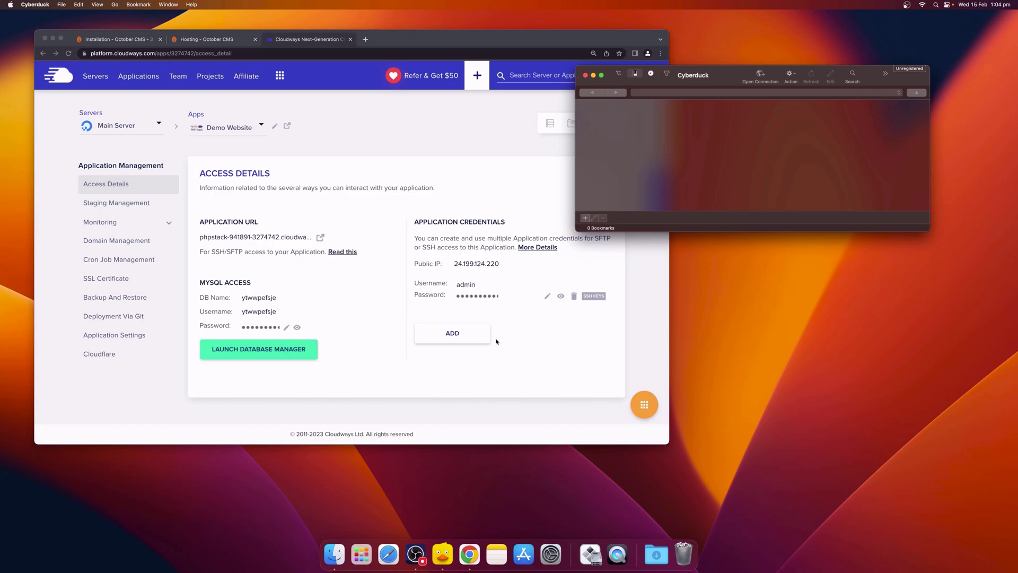
left_click(756, 79)
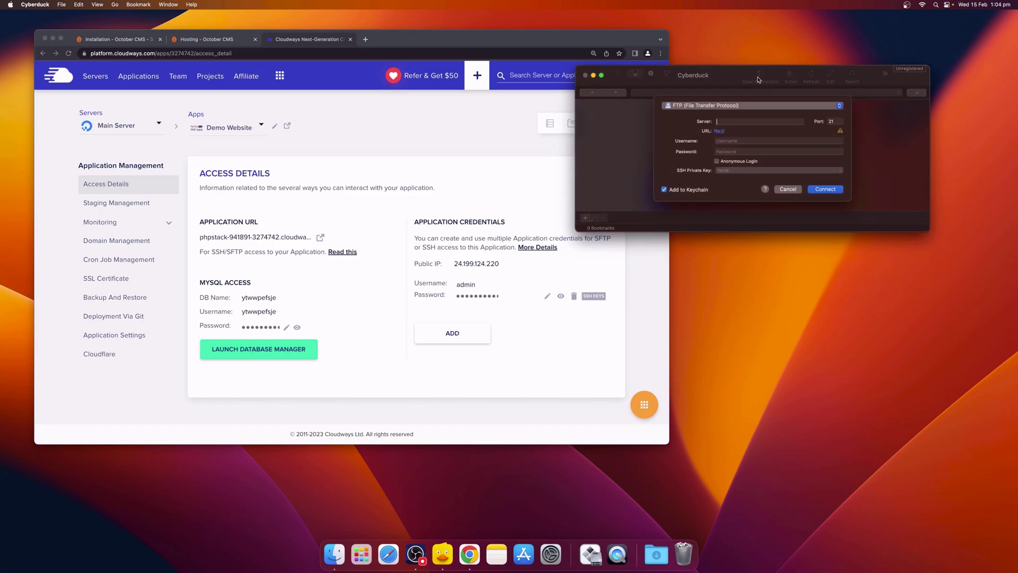
left_click(714, 107)
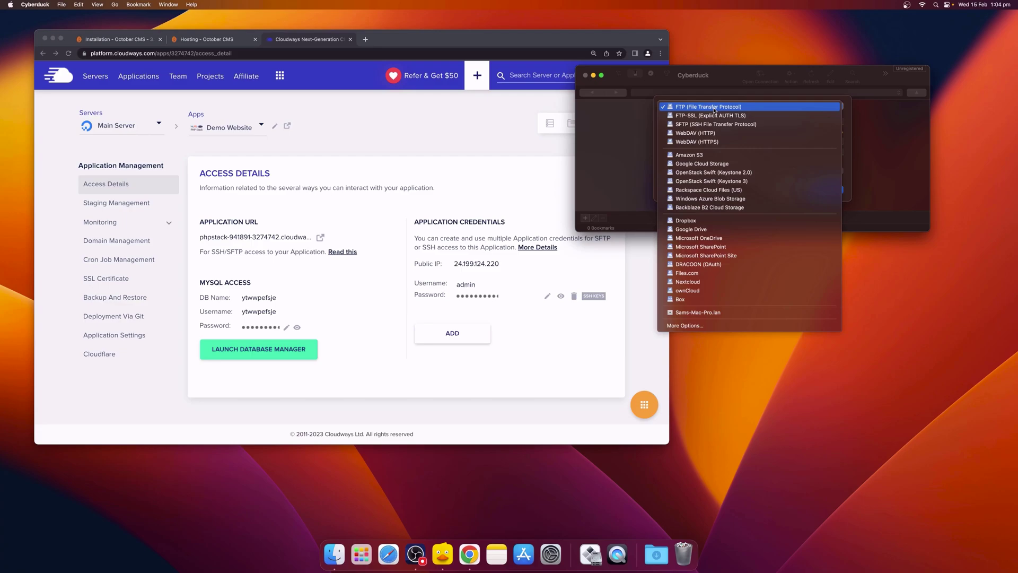
left_click(747, 126)
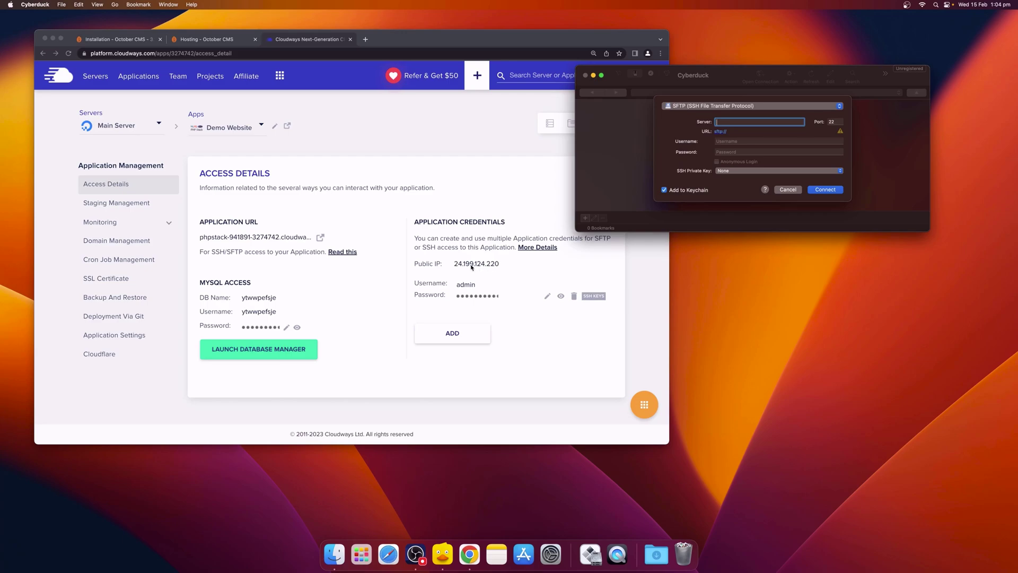
Step: Paste the server's public IP 24.199.124.220 from Cloudways as the connection address
left_click(469, 267)
left_click(470, 267)
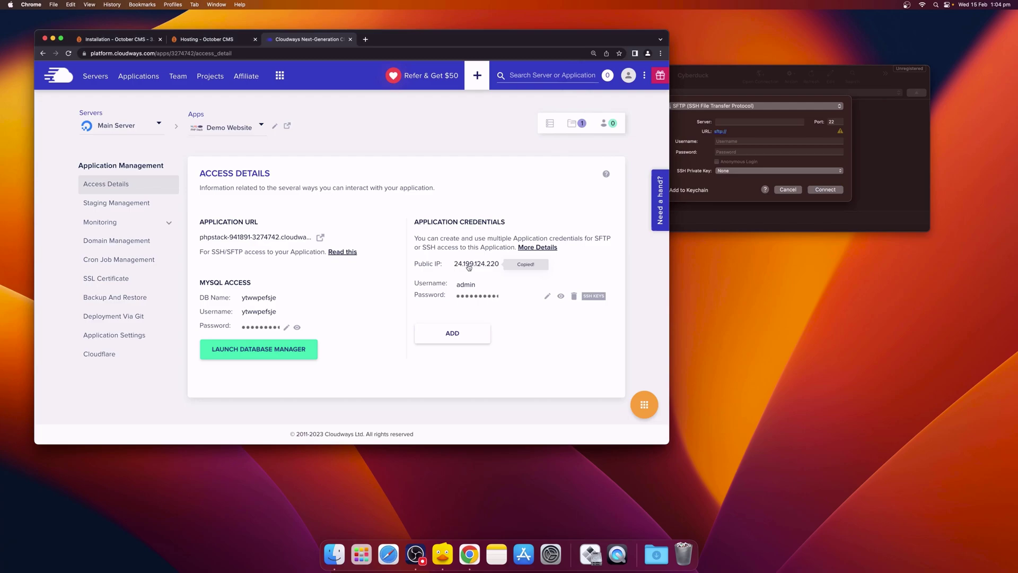
left_click(728, 121)
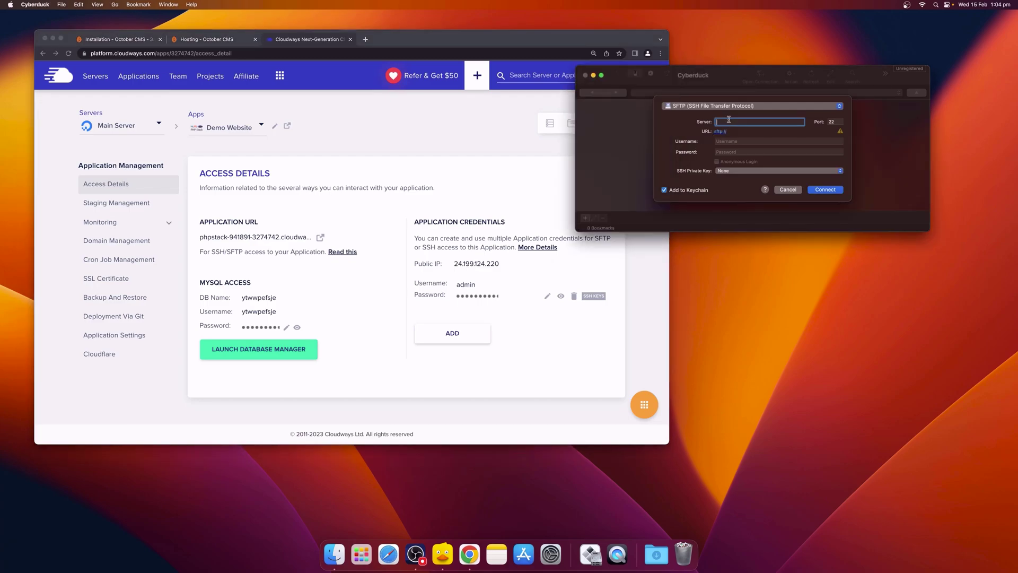
type("24.199.124.220")
Step: Enter username admin and the application password, then connect over SFTP
left_click(456, 293)
left_click(466, 285)
left_click(749, 141)
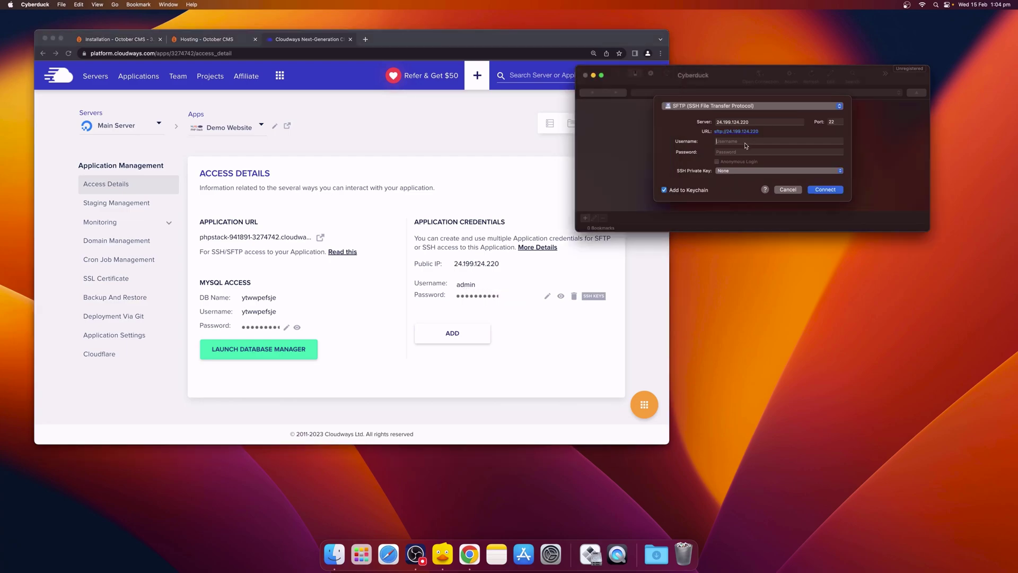
key("super+v")
left_click(484, 297)
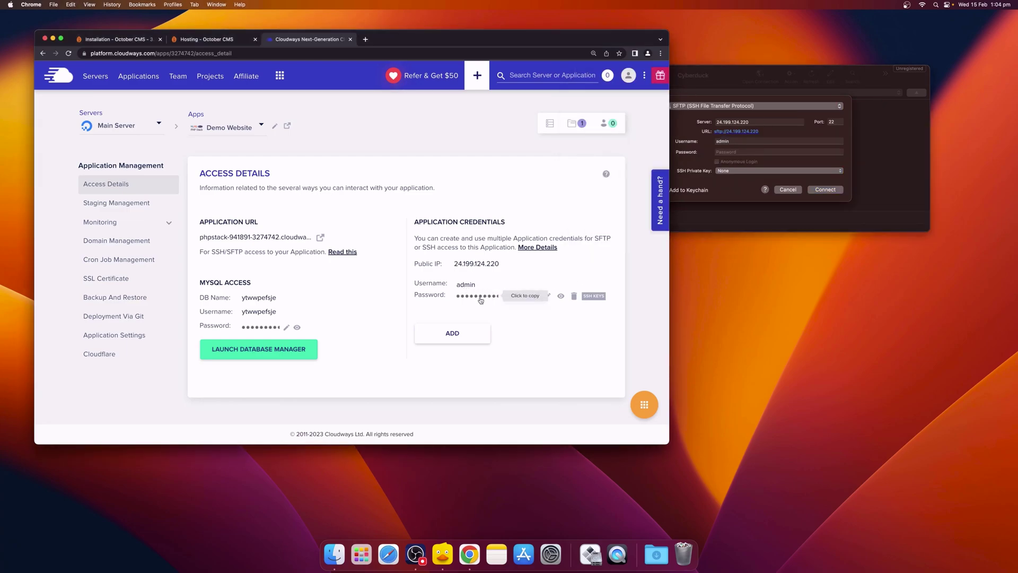
left_click(734, 151)
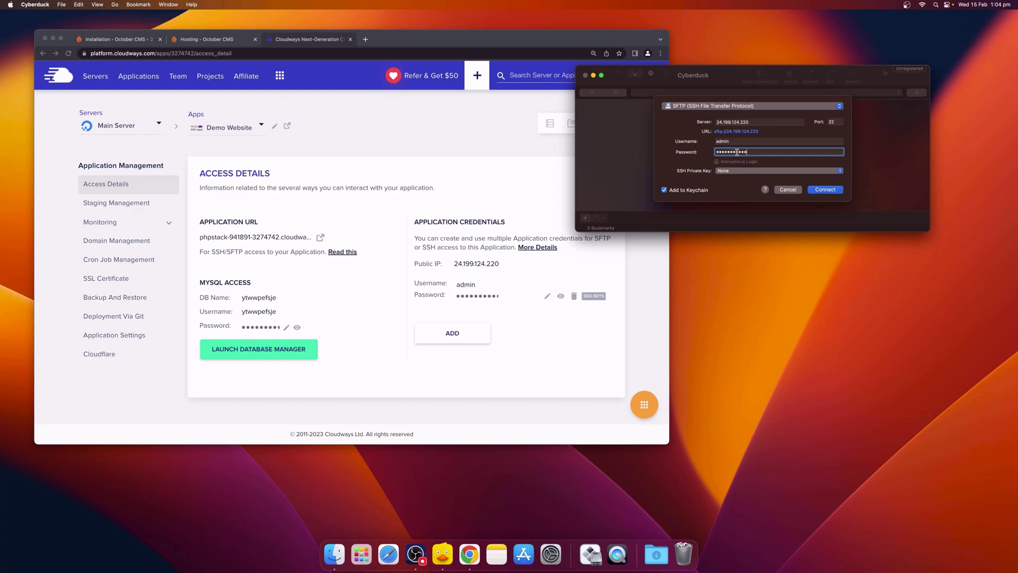
left_click(830, 192)
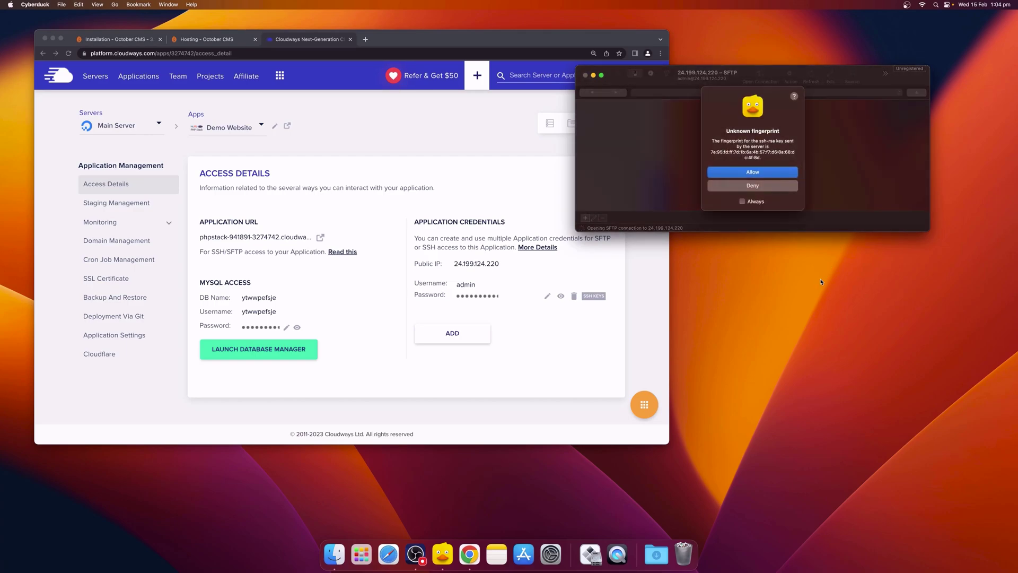
Step: Always trust the server's fingerprint and open the public_html folder
left_click(755, 201)
left_click(760, 175)
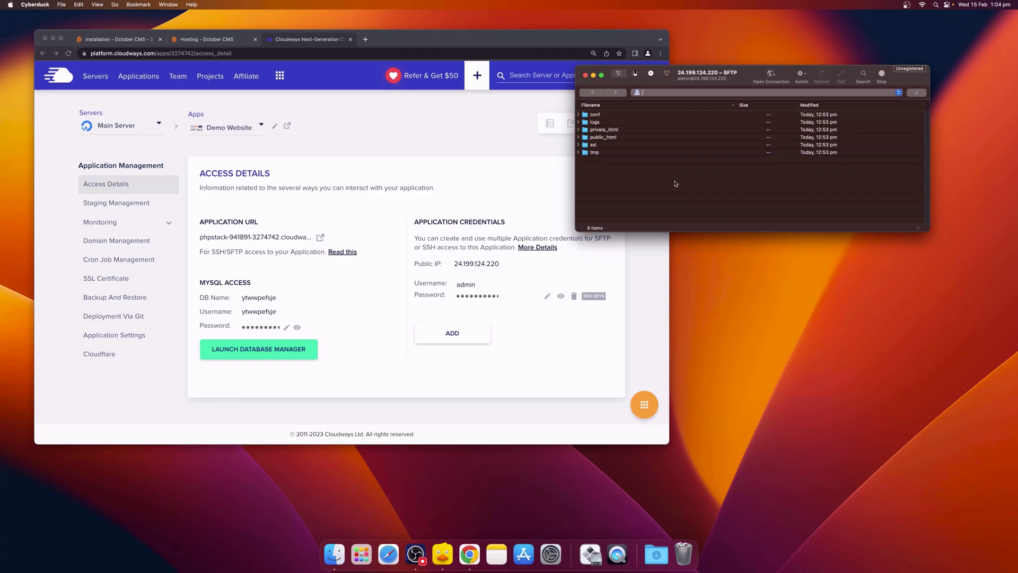
double_click(609, 138)
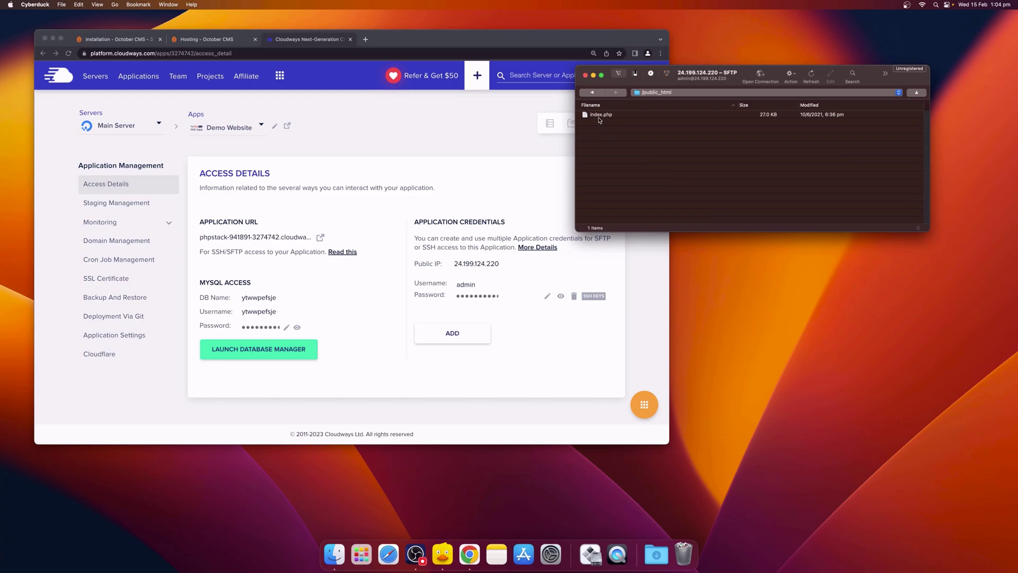
Step: Delete index.php from public_html
left_click(600, 119)
right_click(599, 119)
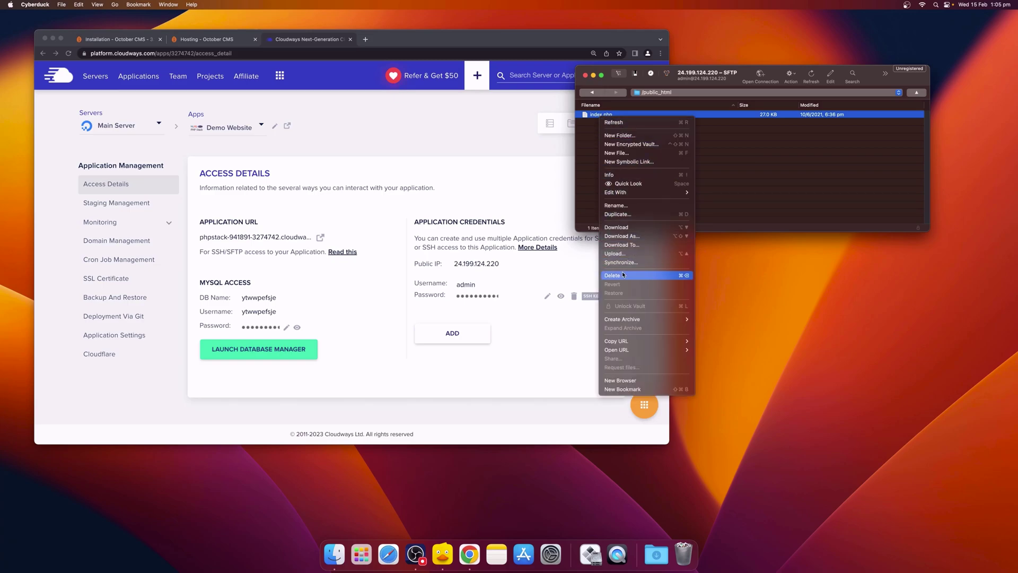
mouse_move(623, 321)
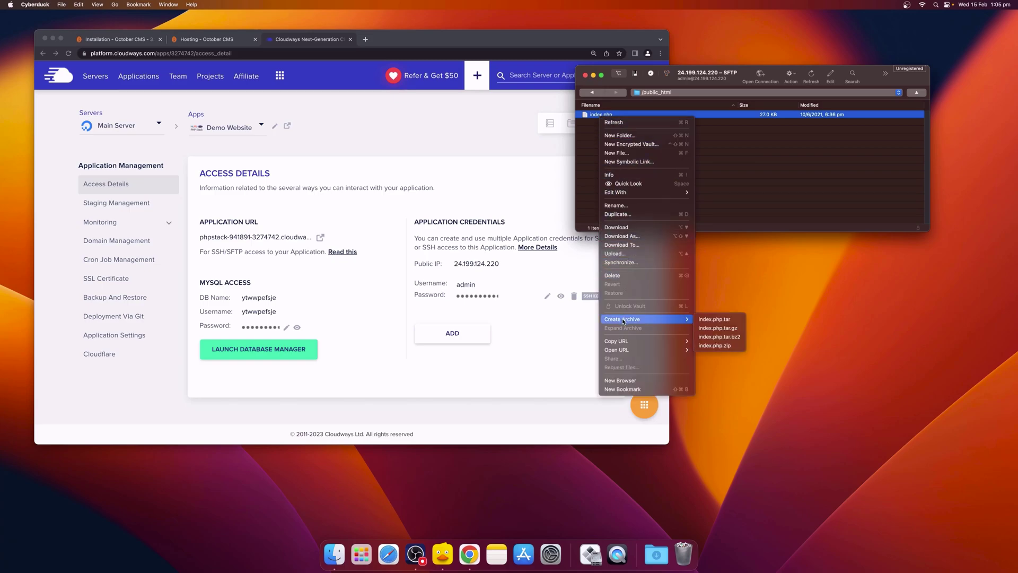
left_click(616, 279)
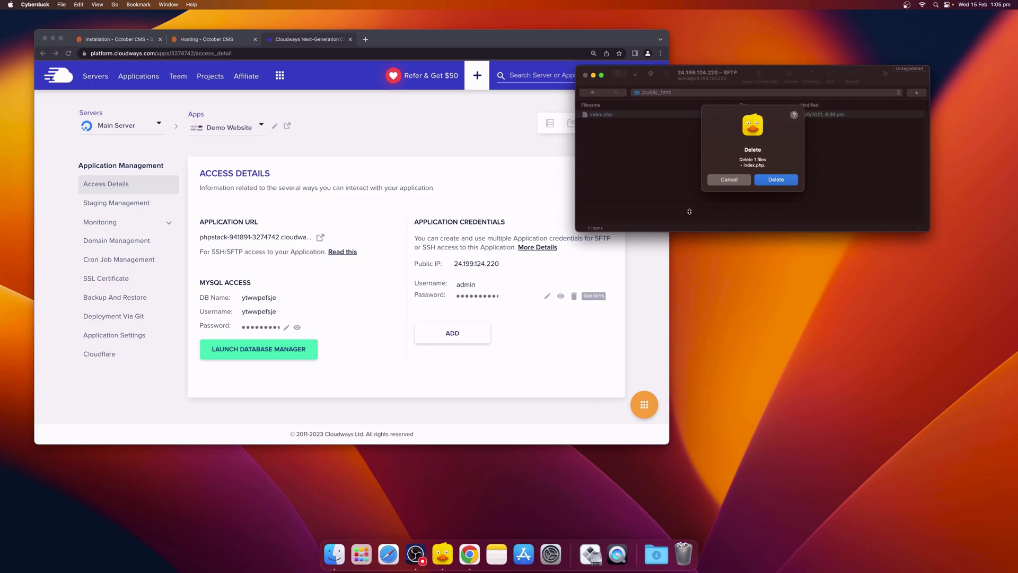
left_click(769, 180)
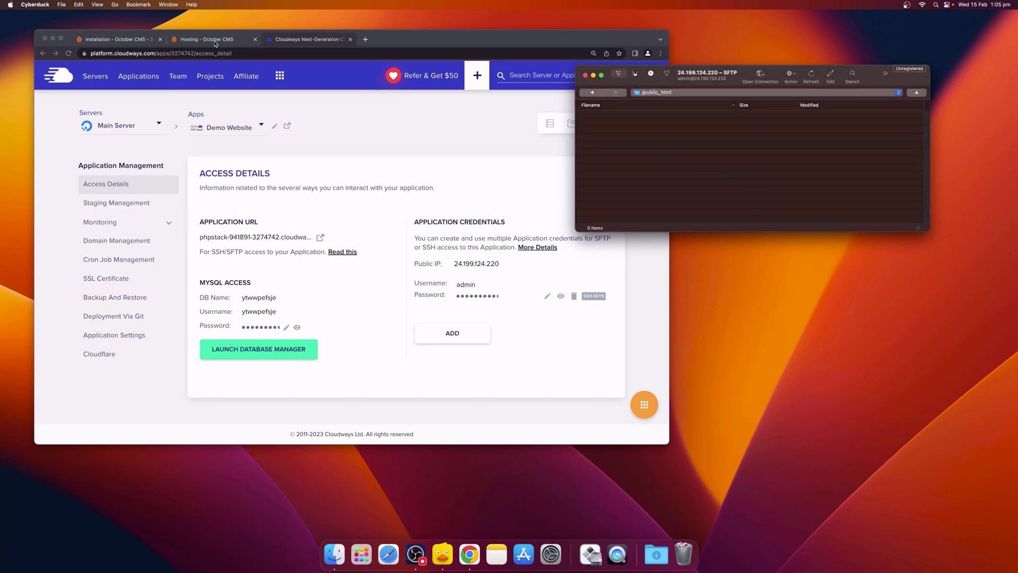
Step: Download install-master.zip from the October CMS Installation docs and unzip it
left_click(150, 40)
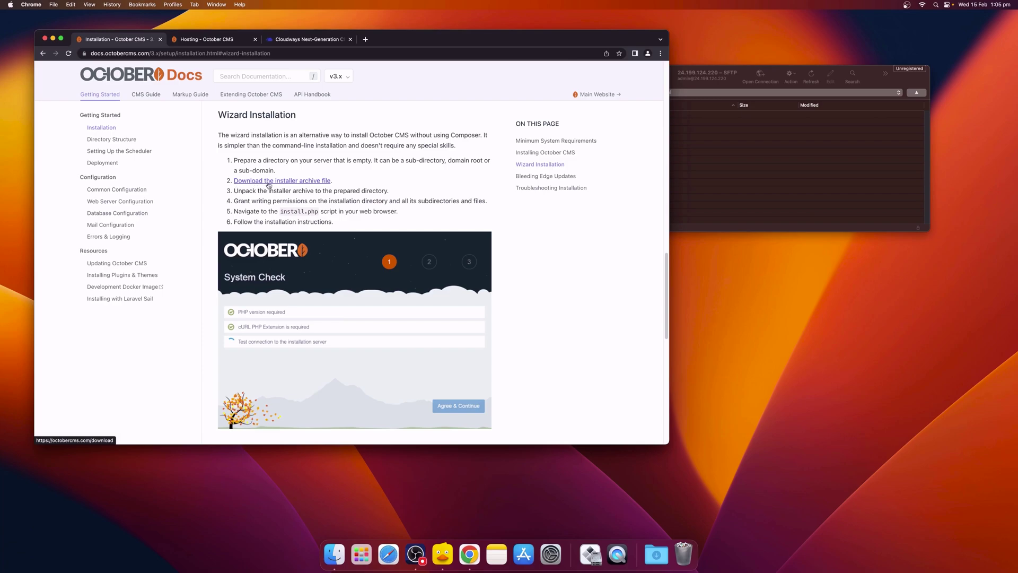
left_click(269, 180)
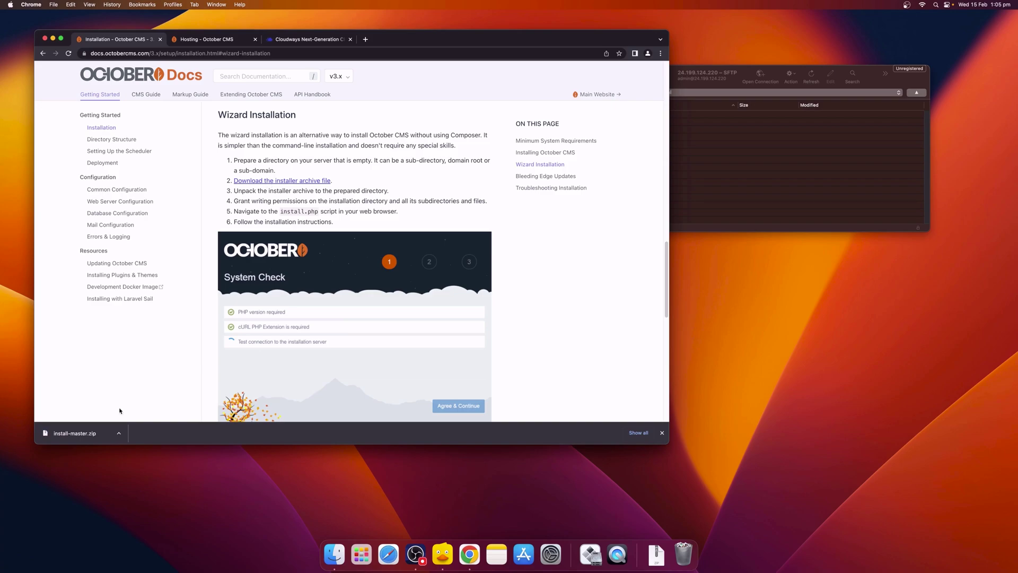
left_click(75, 434)
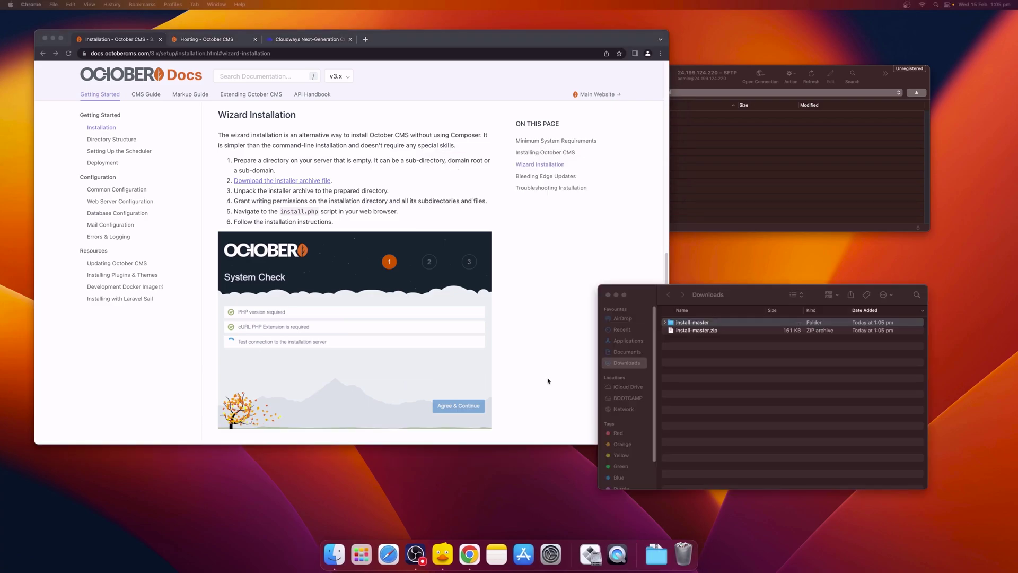
Step: Upload install_files, install.php and README.md from install-master into the server's /public_html
double_click(692, 321)
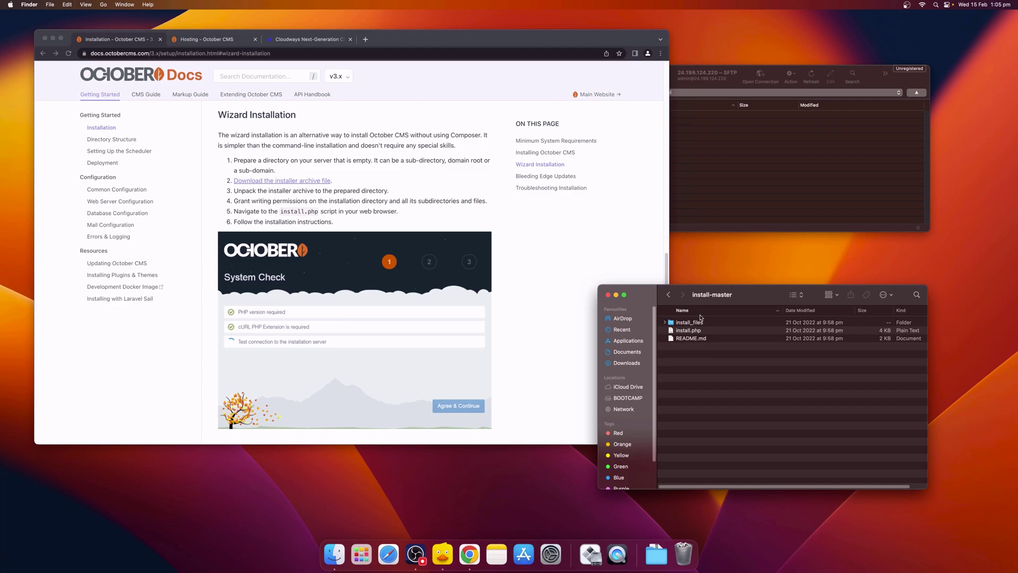
left_click(710, 200)
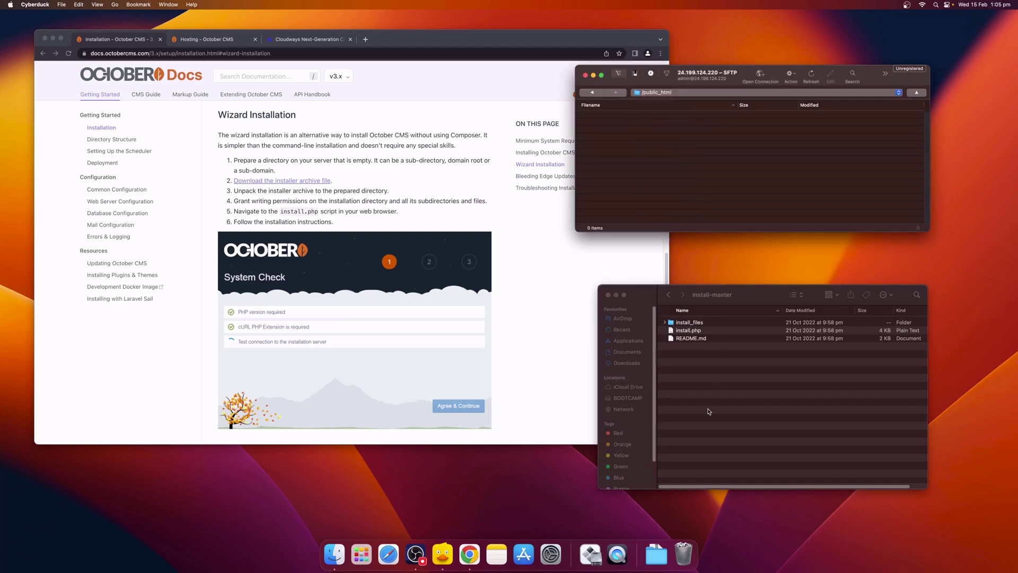
left_click(693, 333)
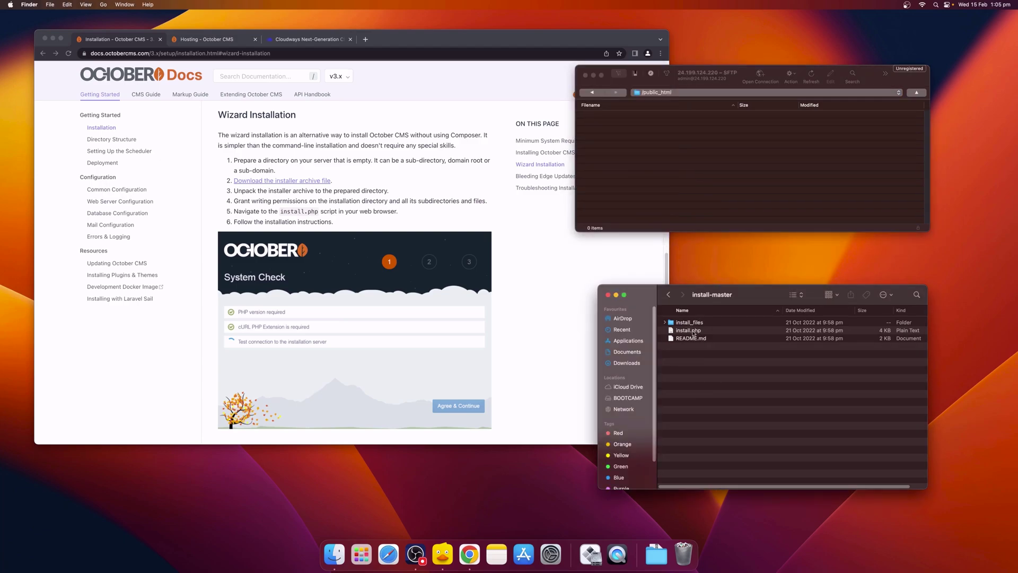
key("super+a")
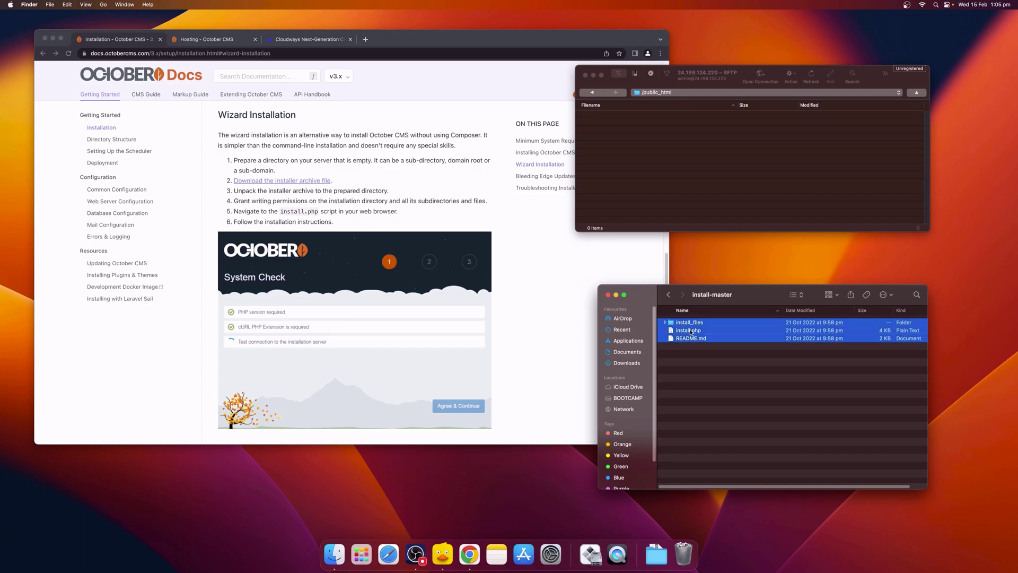
left_click_drag(689, 332, 694, 166)
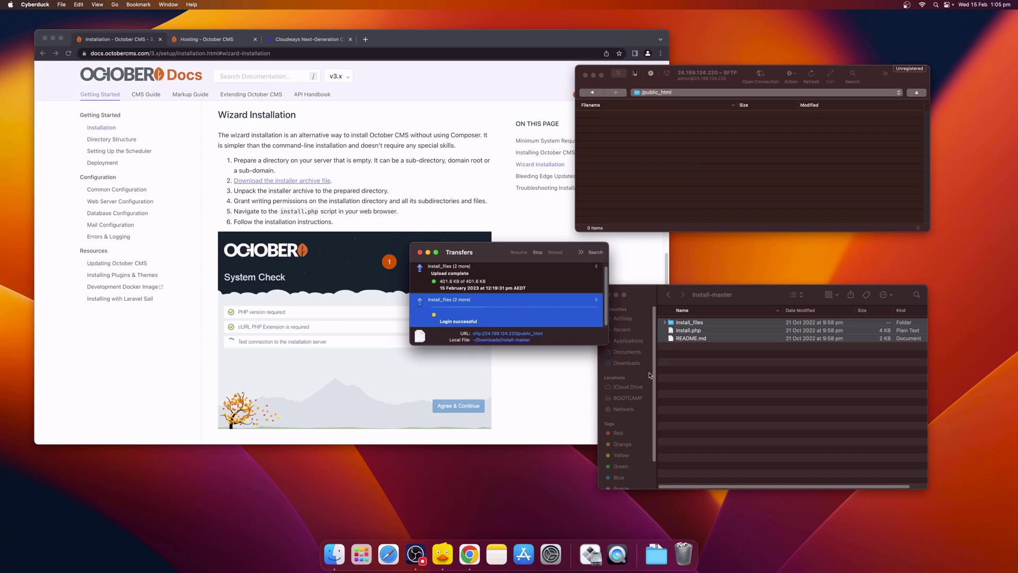
left_click(420, 253)
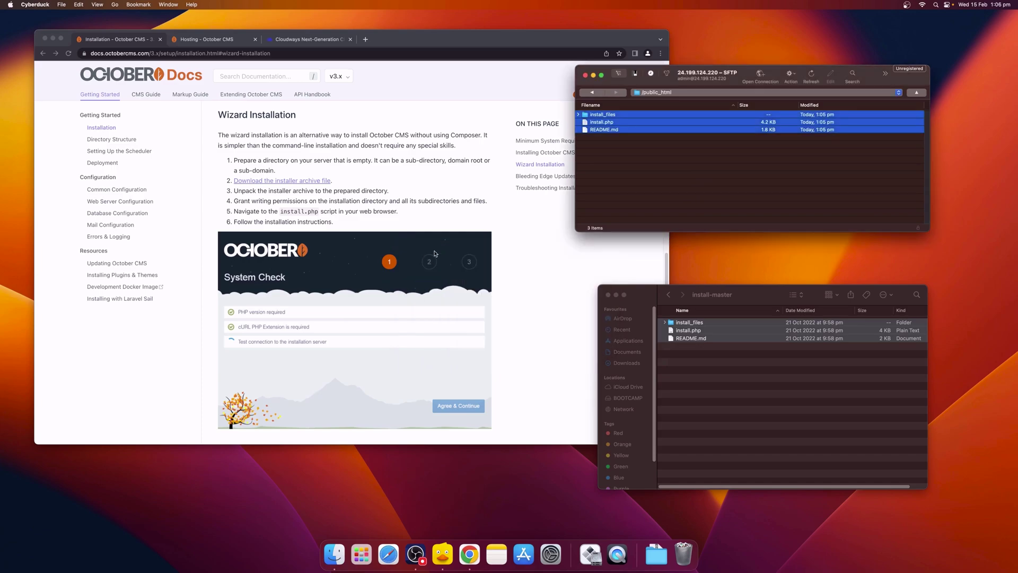
left_click(623, 123)
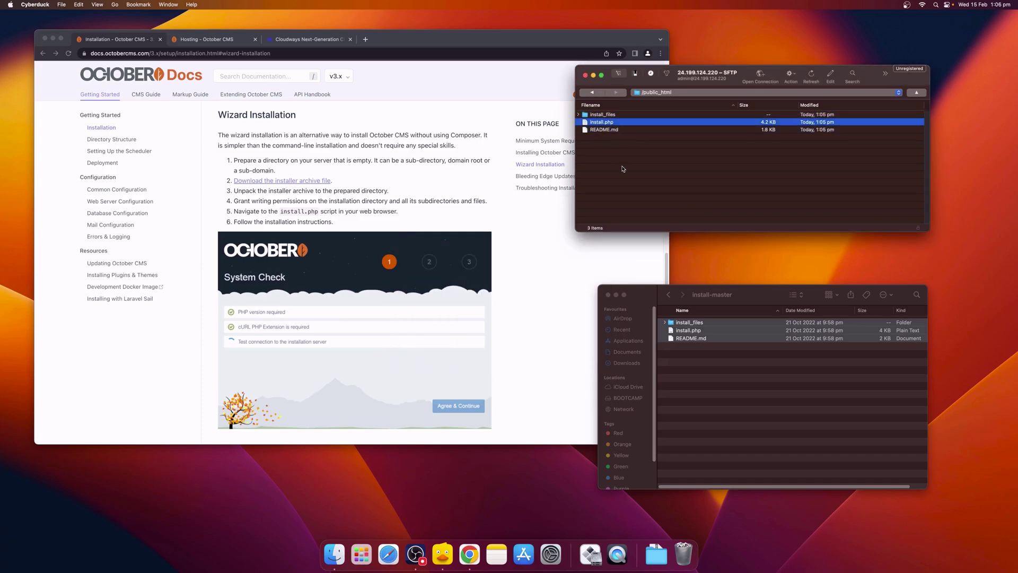
Step: Close the local install-master folder and open the application's website from the Cloudways dashboard
left_click(608, 295)
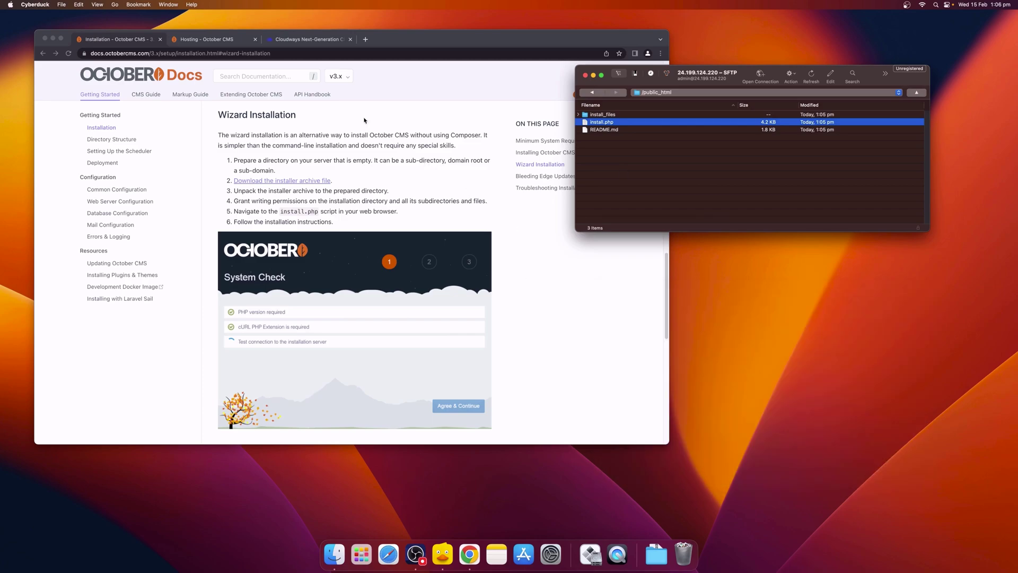
left_click(282, 45)
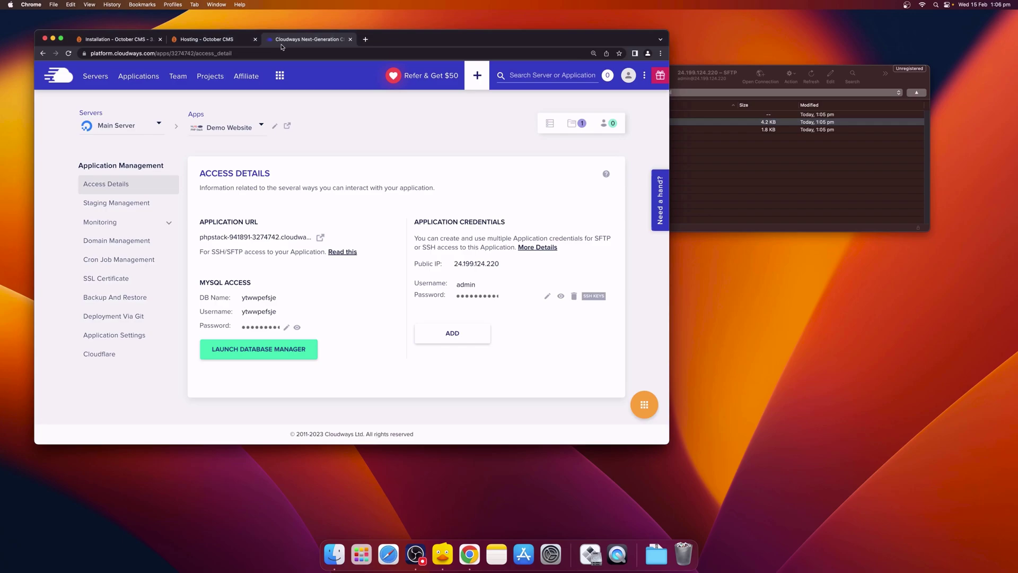
left_click(320, 237)
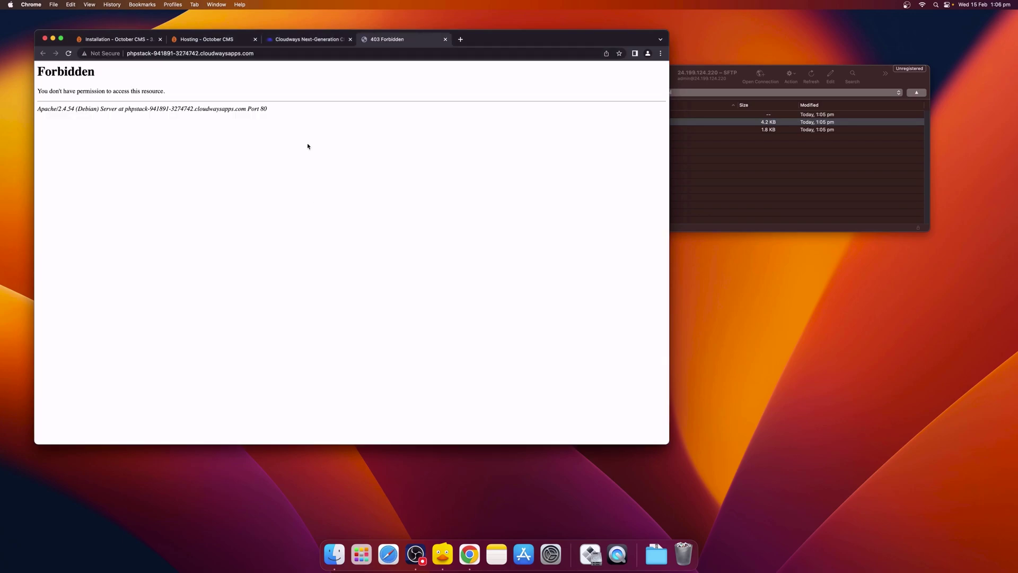
Step: Append /install.php to the site address to load the October CMS installer
left_click(275, 55)
left_click(275, 55)
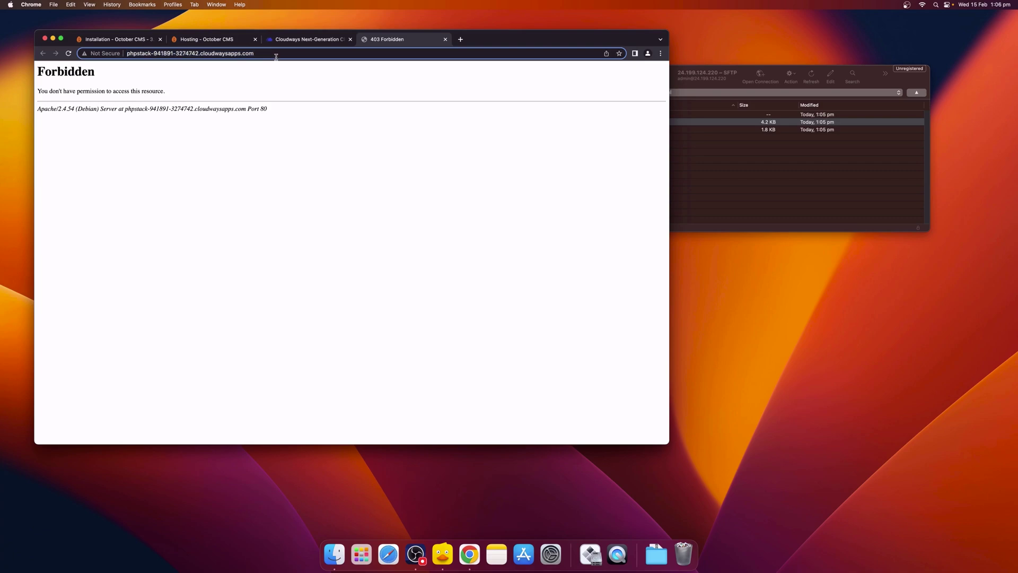
type("/install.php")
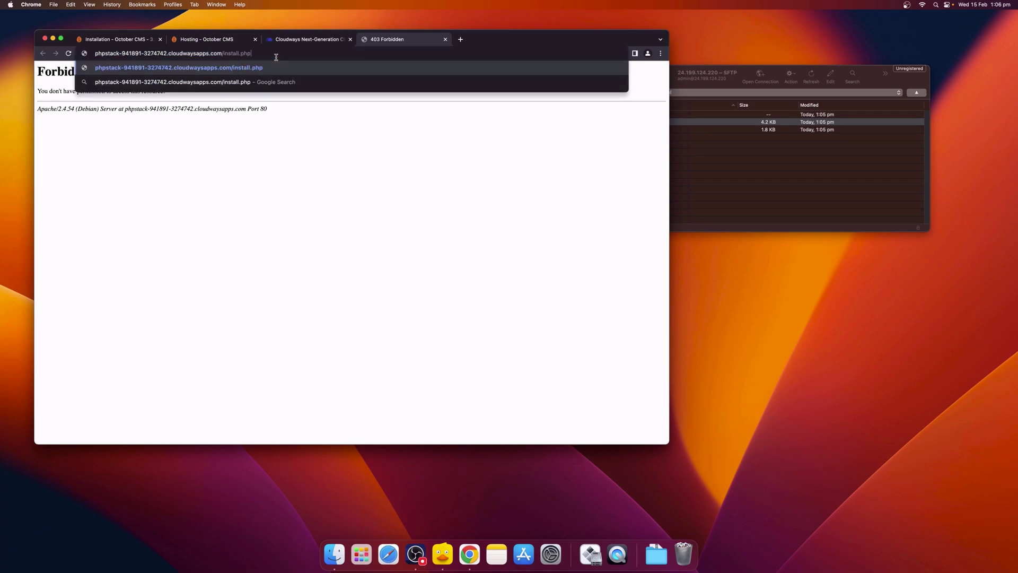
key("Return")
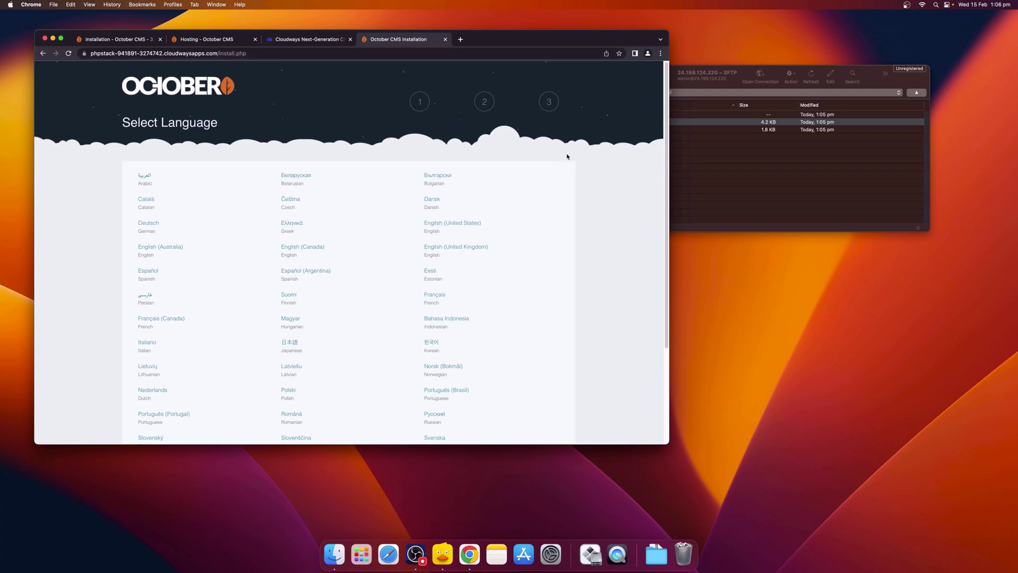
Step: Close Cyberduck, pick English (United States), and accept the licence below the passed System Check
left_click(766, 202)
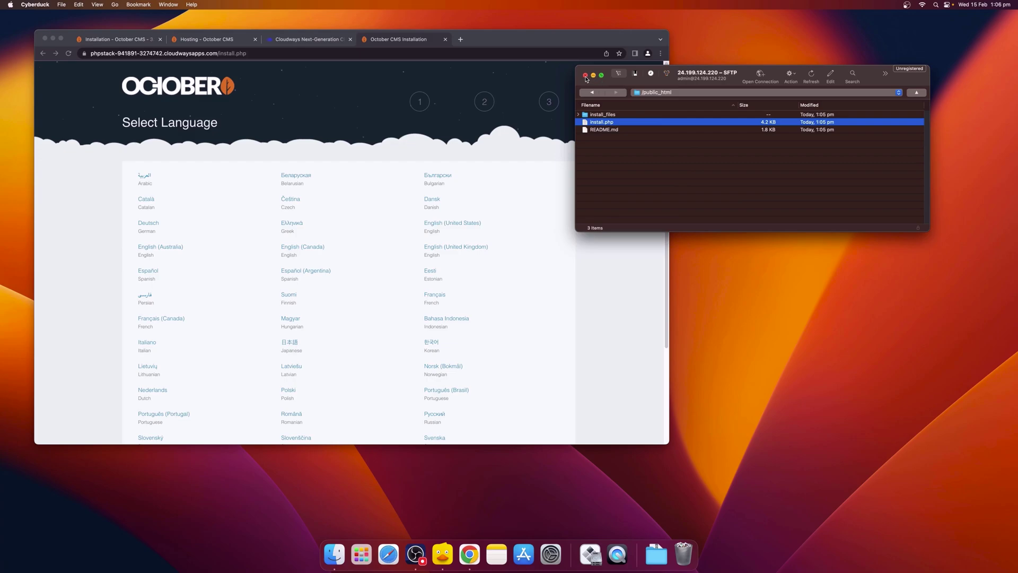
left_click(586, 76)
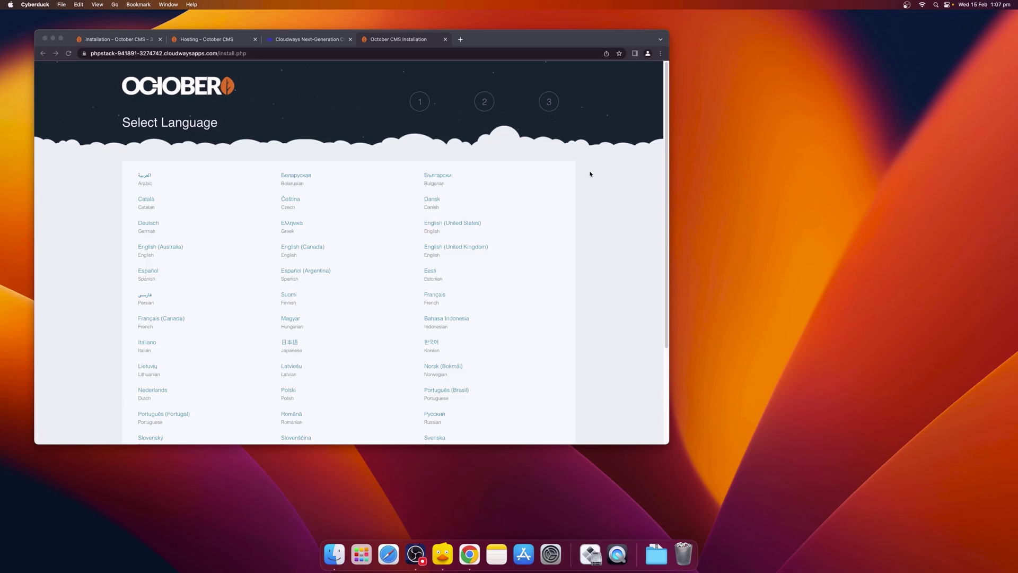
left_click(457, 231)
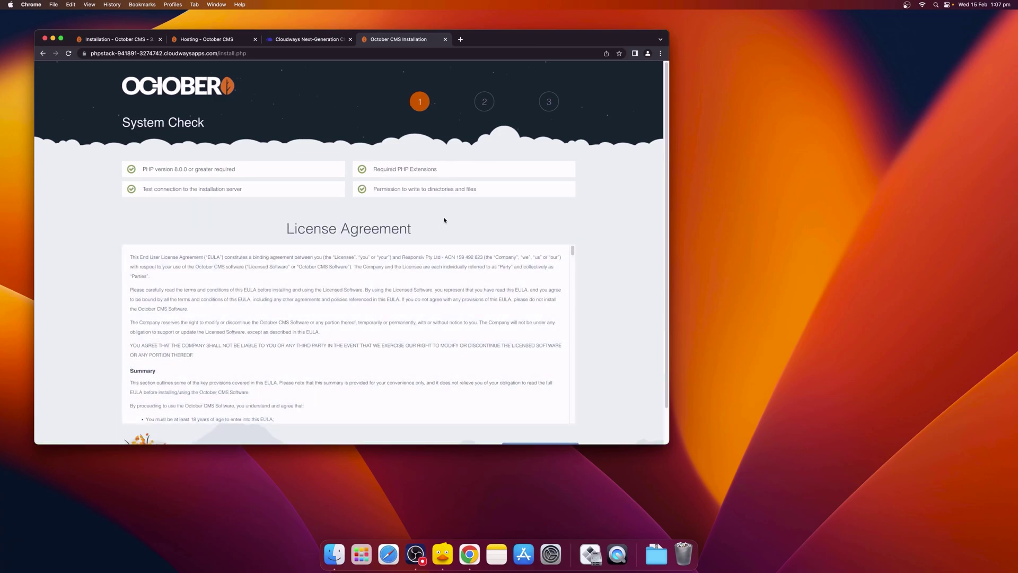
scroll(609, 228, "down", 2)
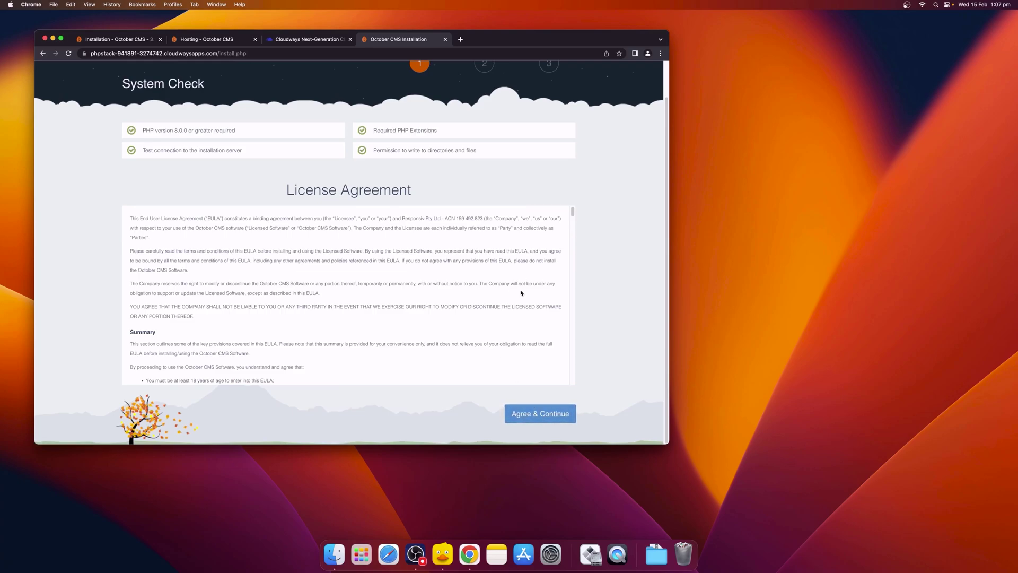
left_click(539, 413)
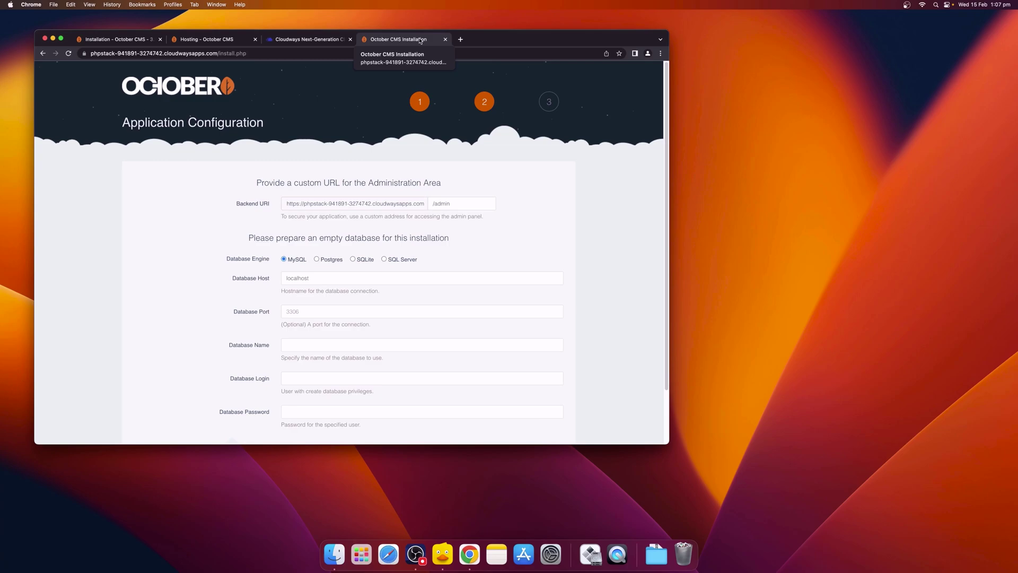
Step: Split the installer into its own window and paste the Cloudways database name into Database Name
left_click_drag(420, 40, 407, 85)
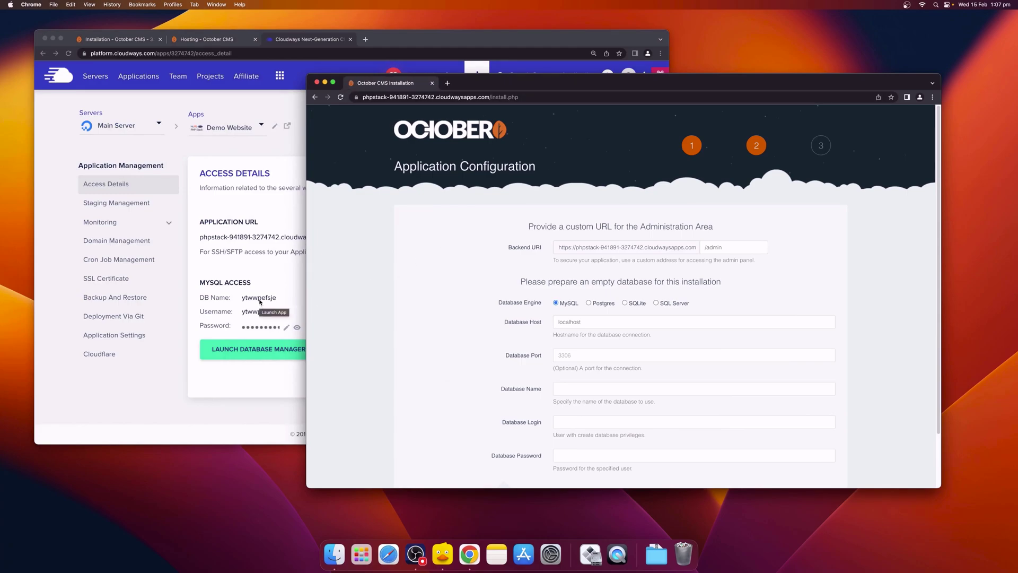
left_click(260, 301)
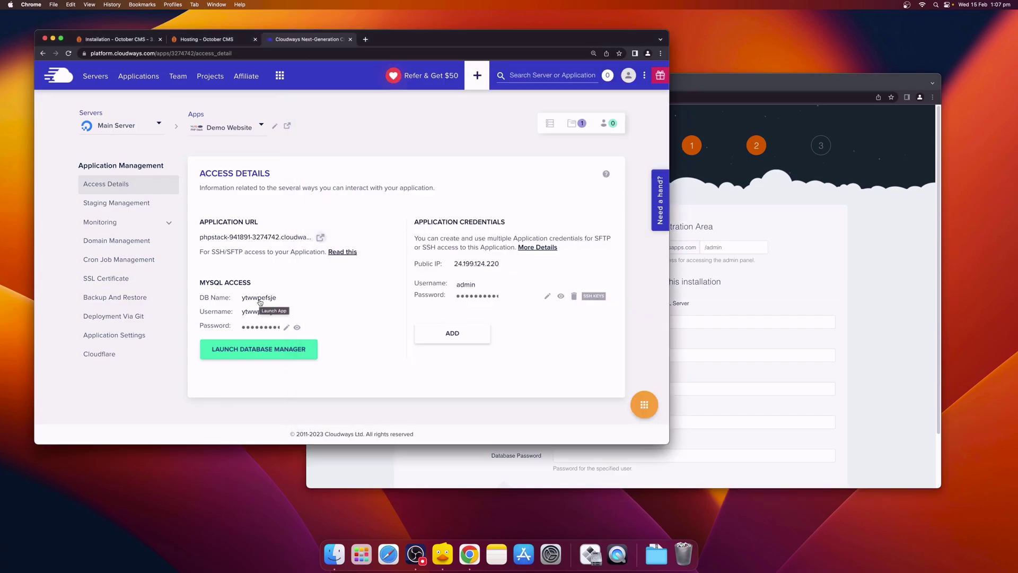
left_click(259, 298)
left_click(713, 325)
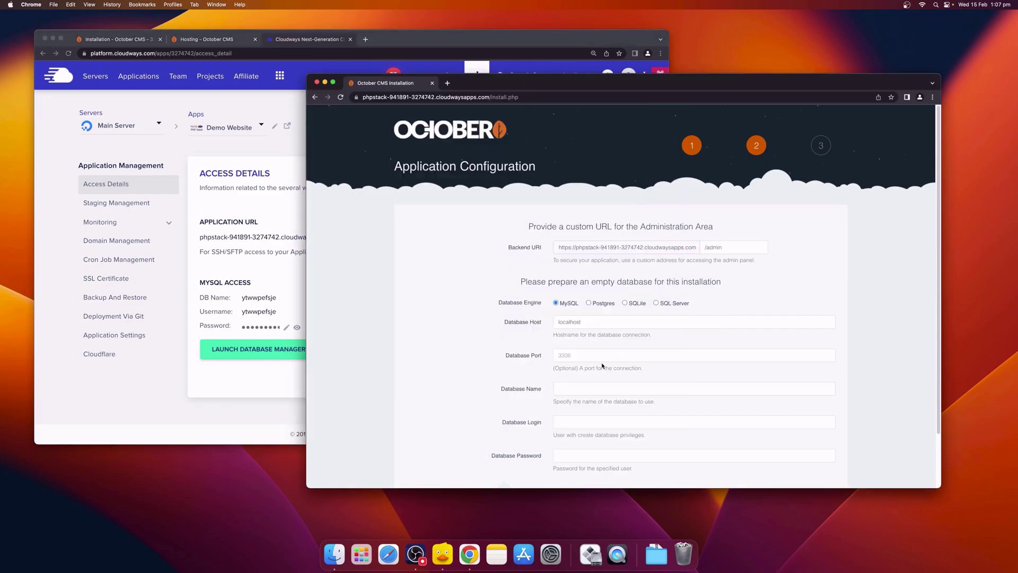
left_click(593, 383)
type("ytwwpefsje")
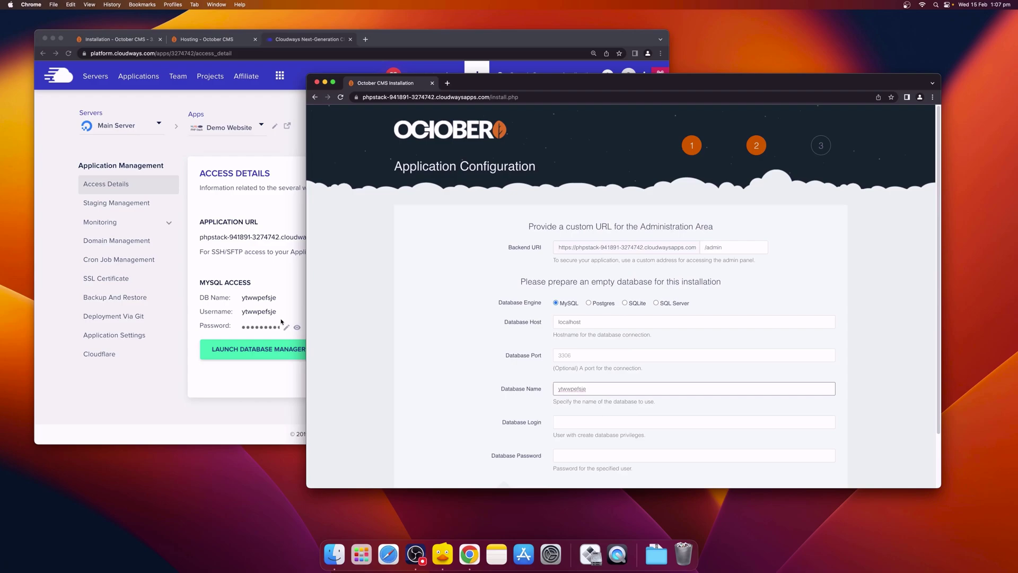
Step: Paste the Cloudways database username and password into Login and Password, then submit the configuration
left_click(282, 321)
left_click(769, 394)
left_click(707, 421)
type("ytwwpefsje")
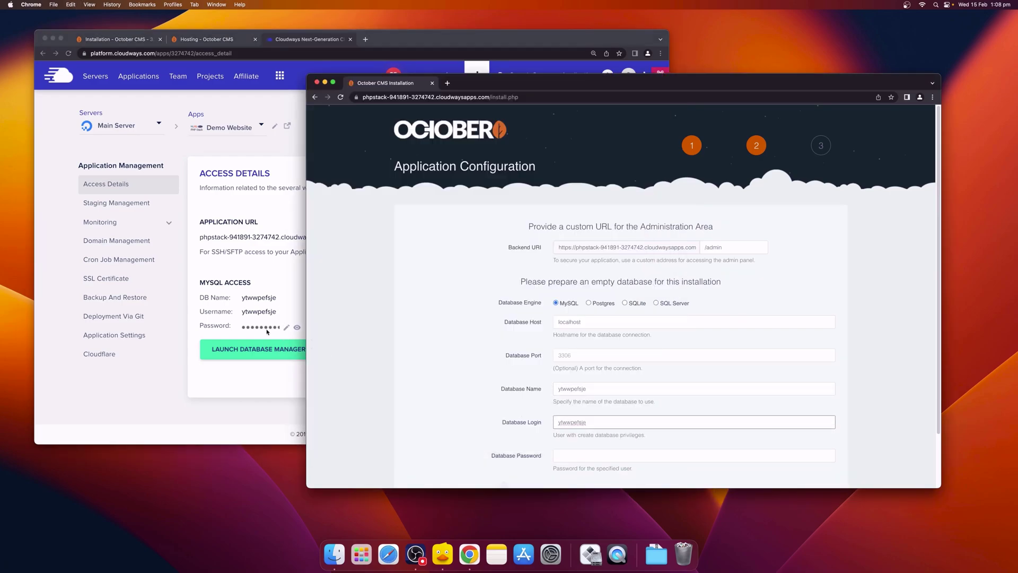
left_click(267, 331)
left_click(698, 452)
key("super+v")
scroll(512, 377, "down", 2)
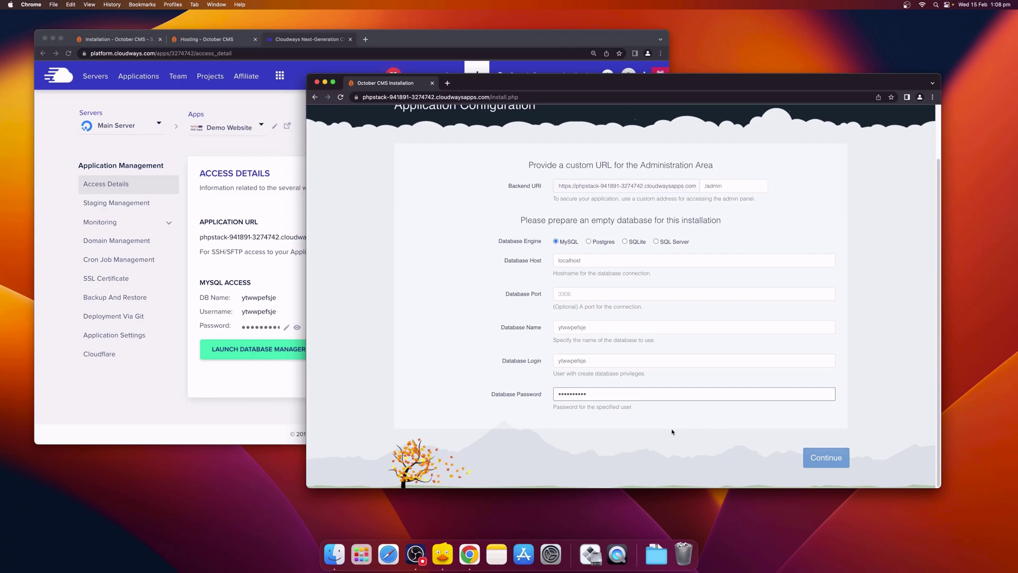
left_click(821, 461)
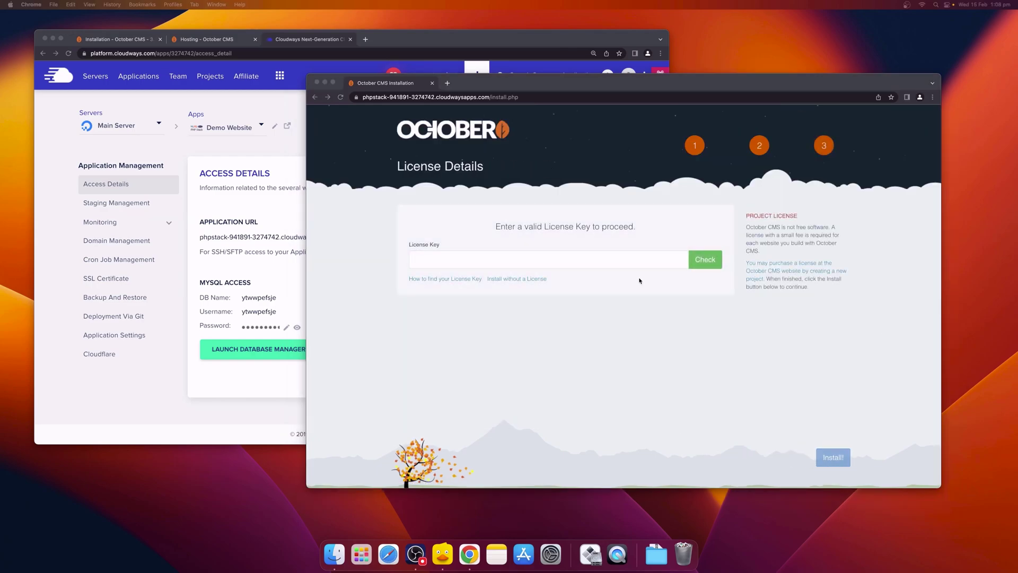
Step: Paste the project licence key, validate it with Check, and run Install!
left_click(613, 261)
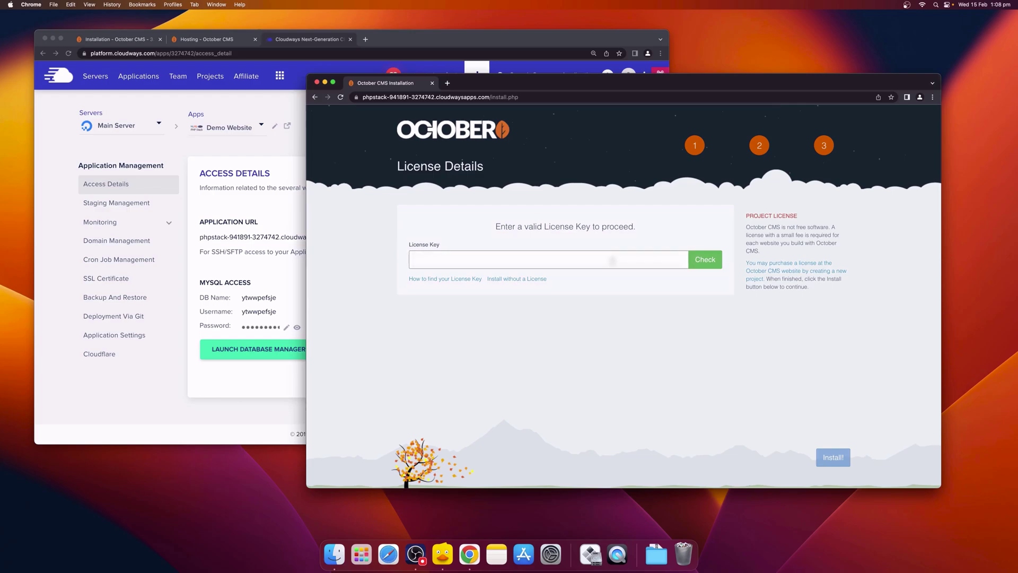
key("super+v")
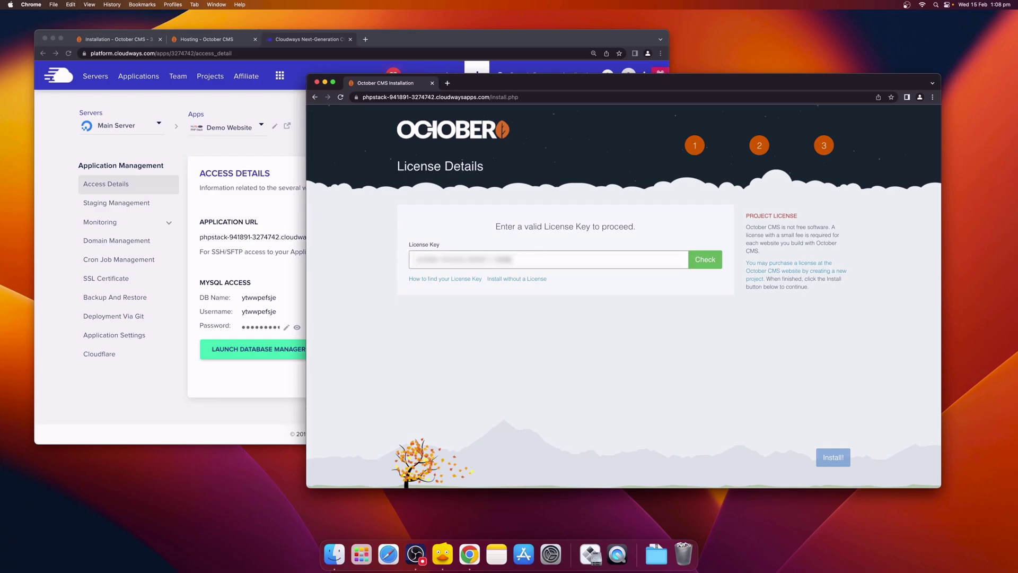
left_click(716, 259)
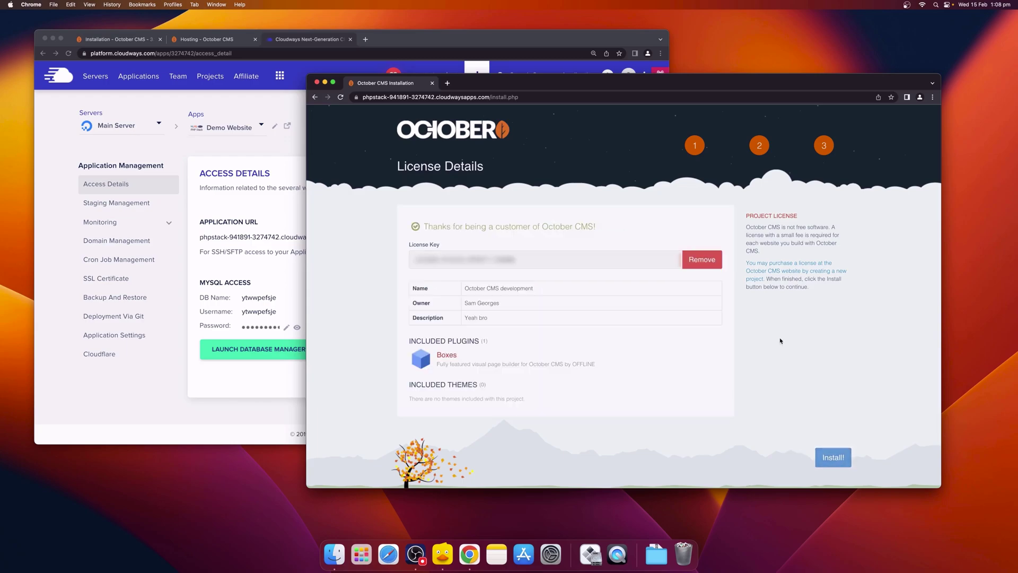
left_click(833, 458)
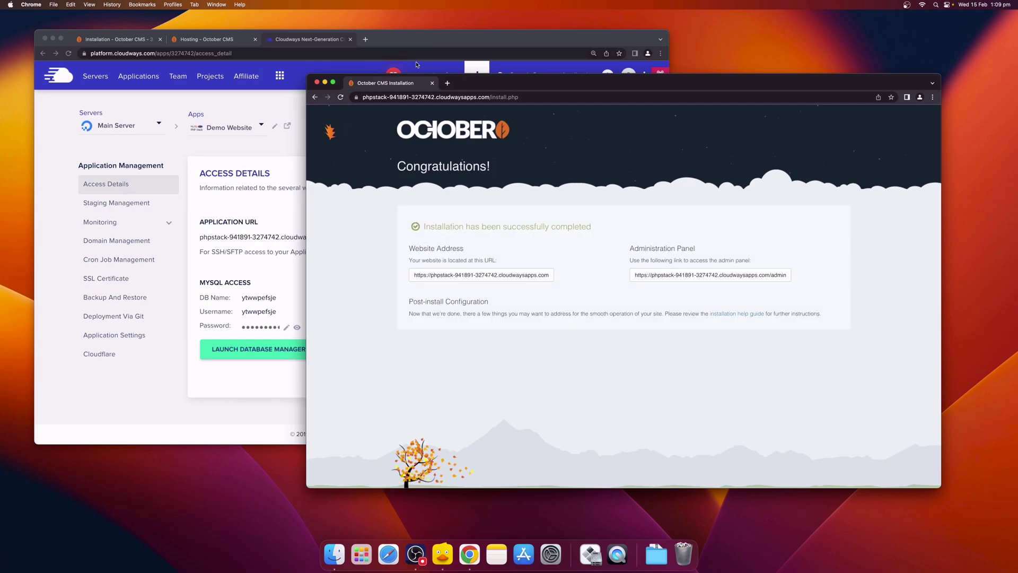
Step: Dock the installer tab back into the main Chrome window, recentre it, and follow the admin panel link
left_click_drag(409, 82, 406, 40)
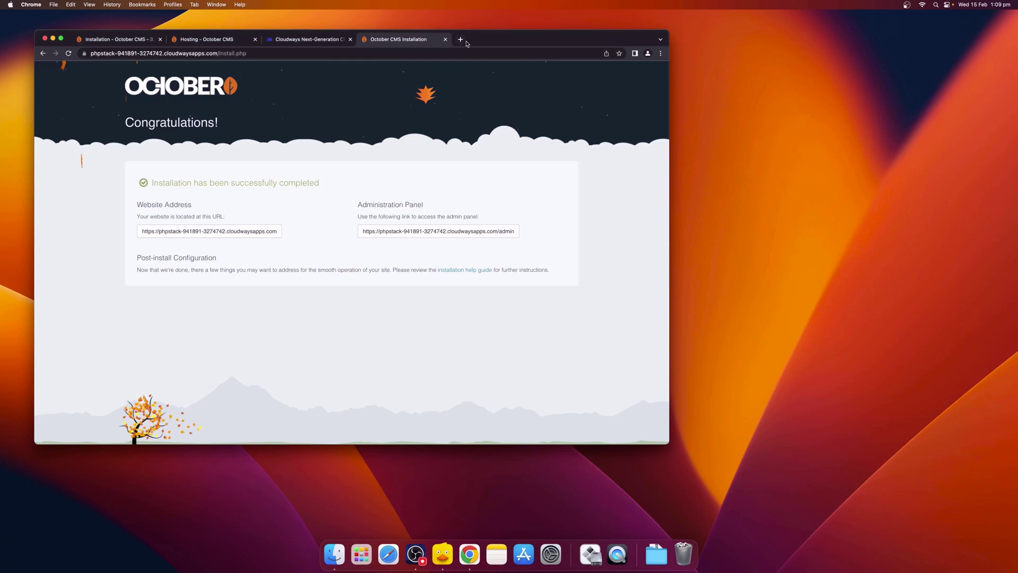
left_click_drag(481, 41, 643, 51)
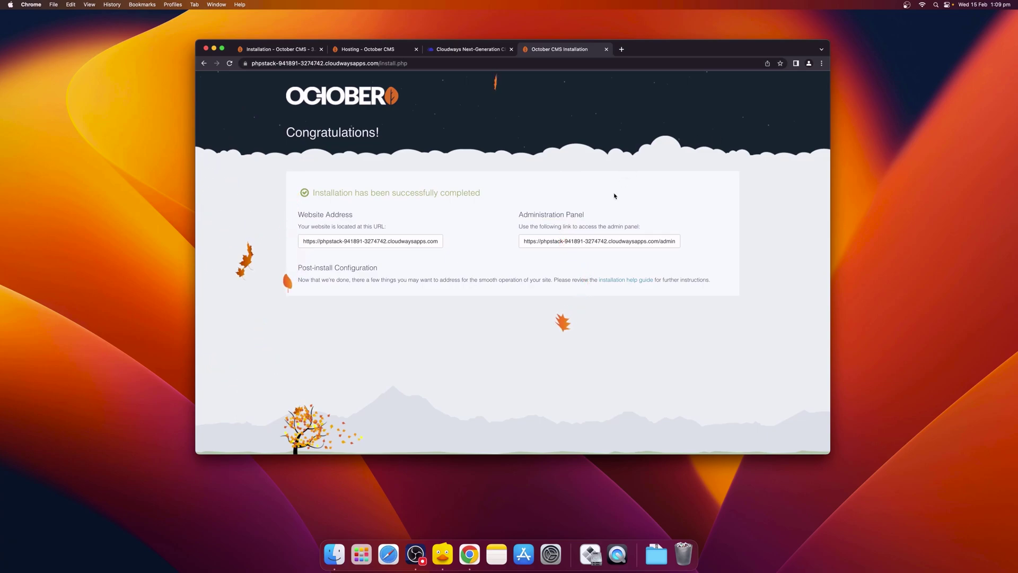
left_click(578, 241)
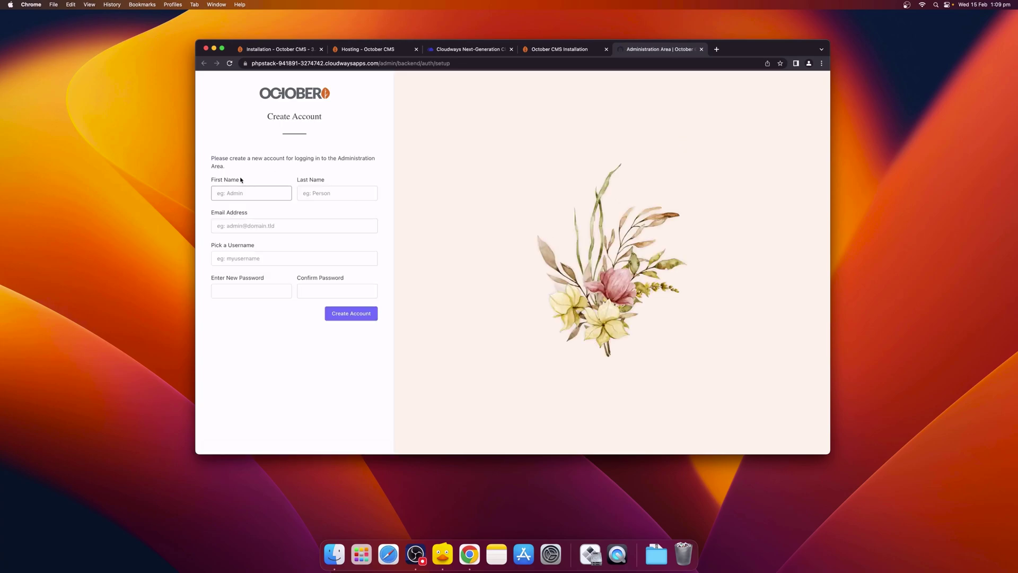
Step: Enter the administrator's first name, last name and e-mail address
key("Tab")
key("Tab")
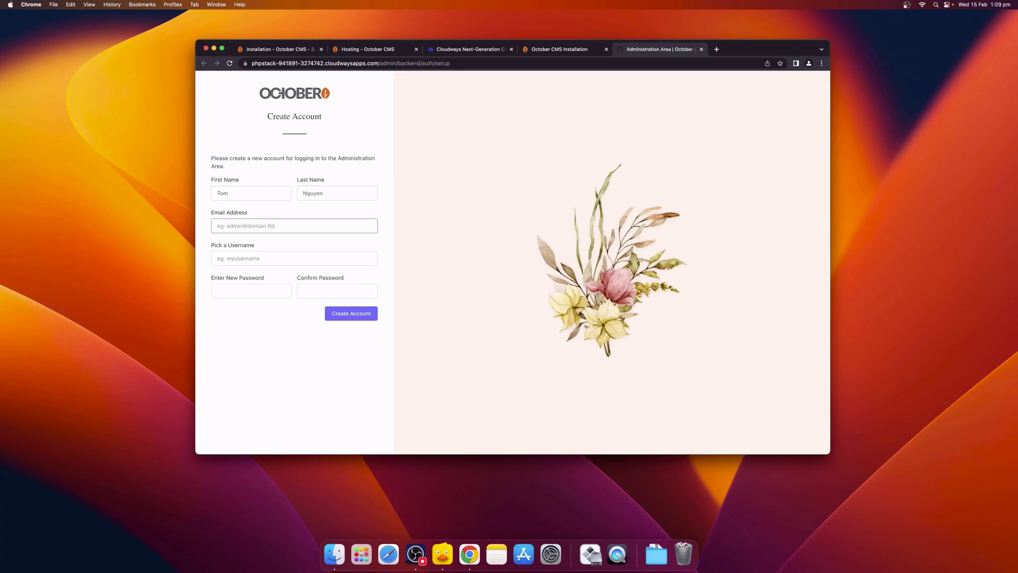
type("tom@october.tld")
key("Tab")
Step: Enter the administrator username and password, confirm the password, and create the account
type("tom")
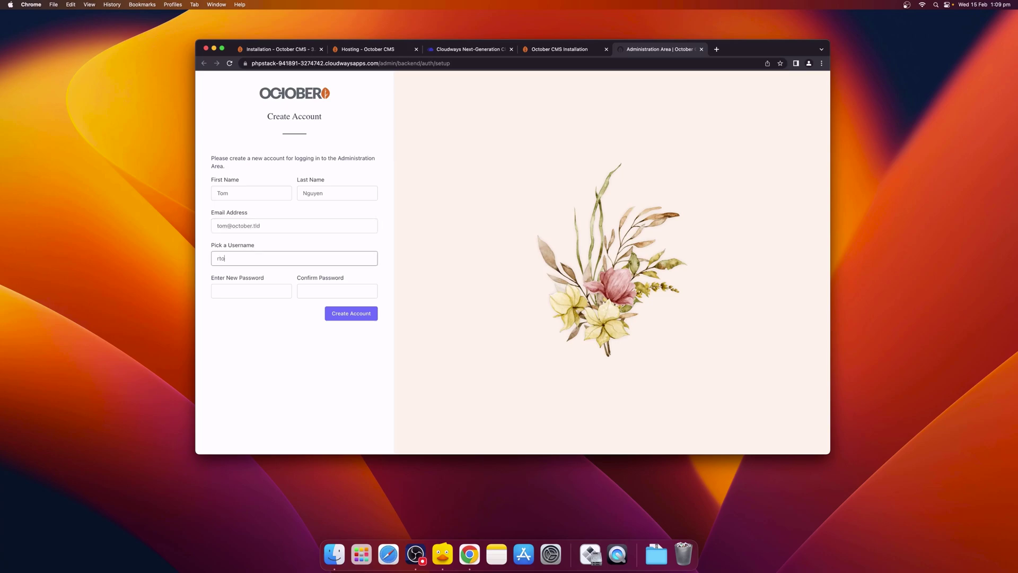
key("Tab")
type("password")
key("Tab")
type("pa")
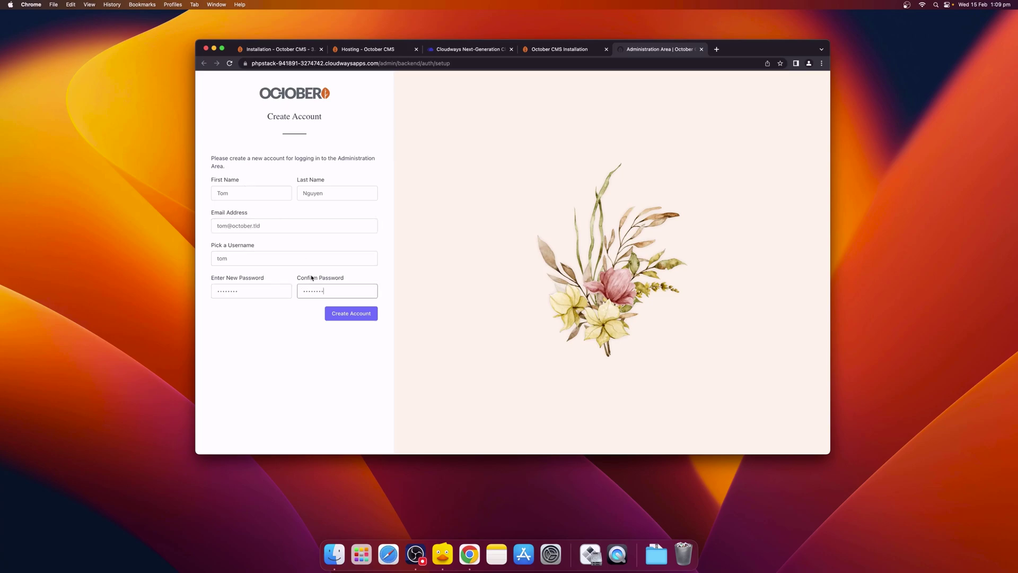
type("ssword")
key("Return")
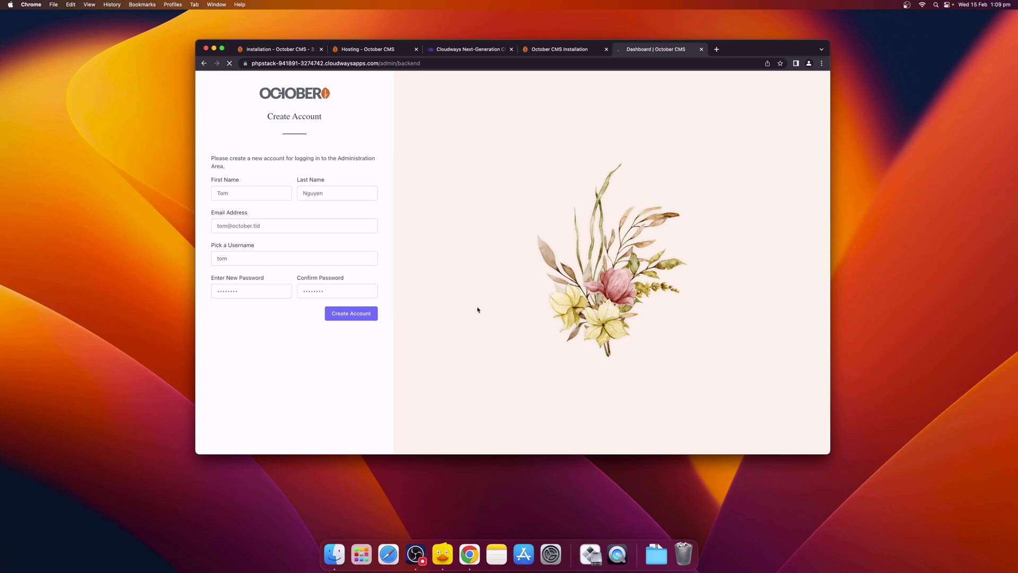